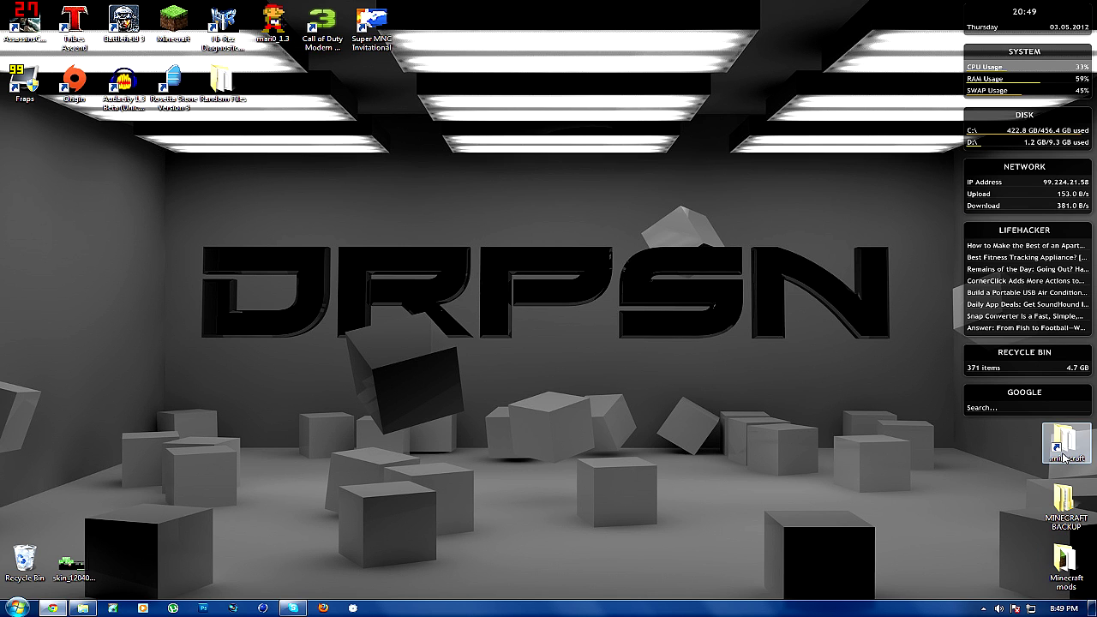
{"action": "double_click", "coordinate": [1072, 448]}
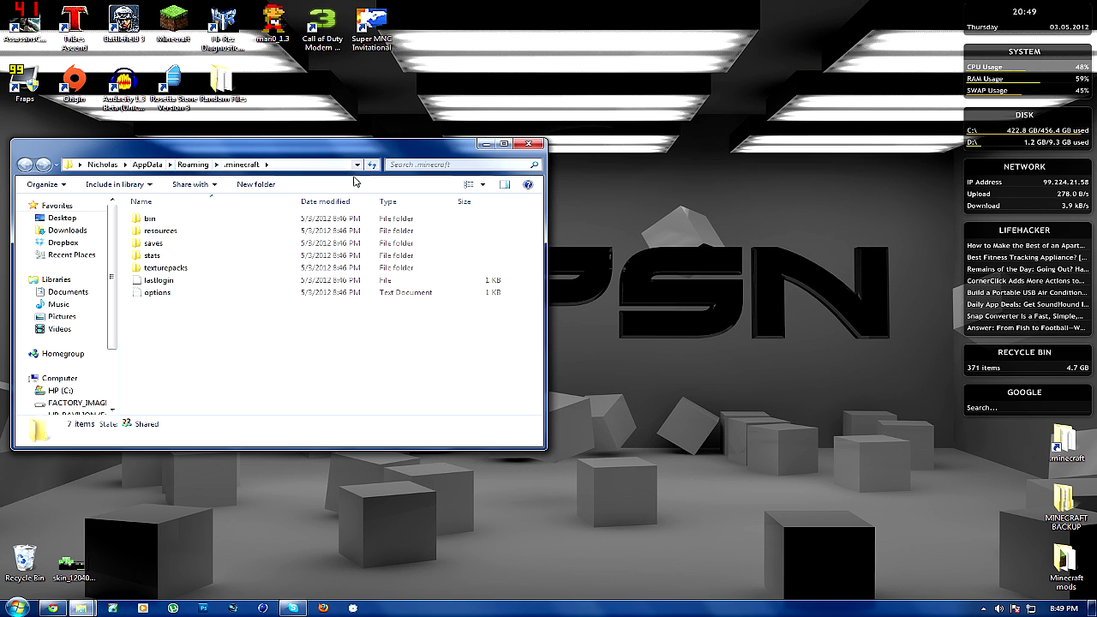
{"action": "left_click", "coordinate": [533, 144]}
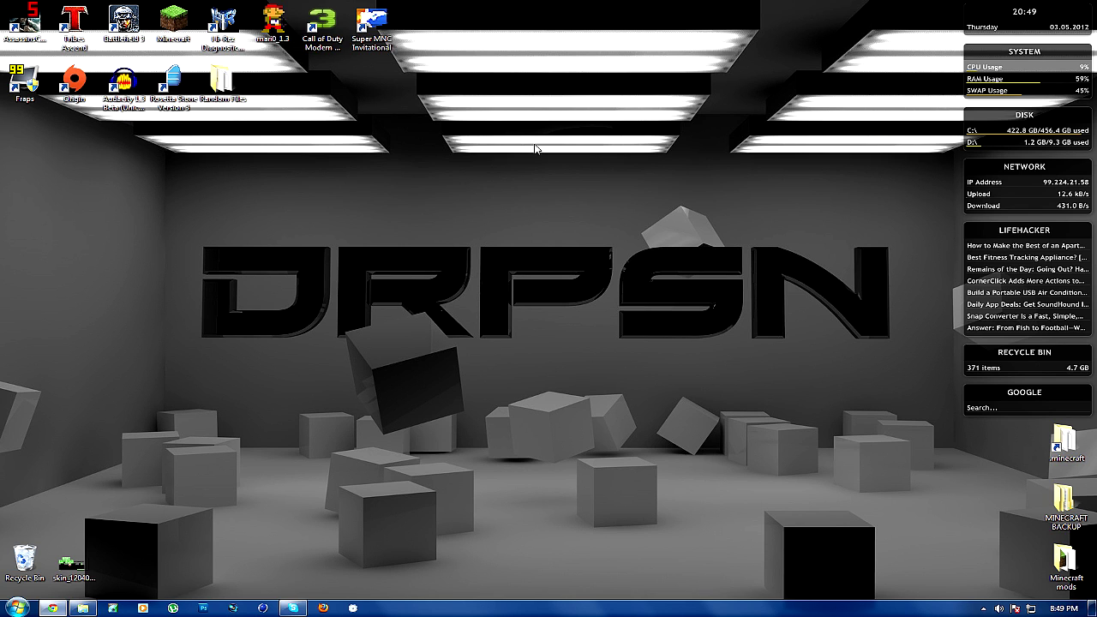
{"action": "key", "text": "super+r"}
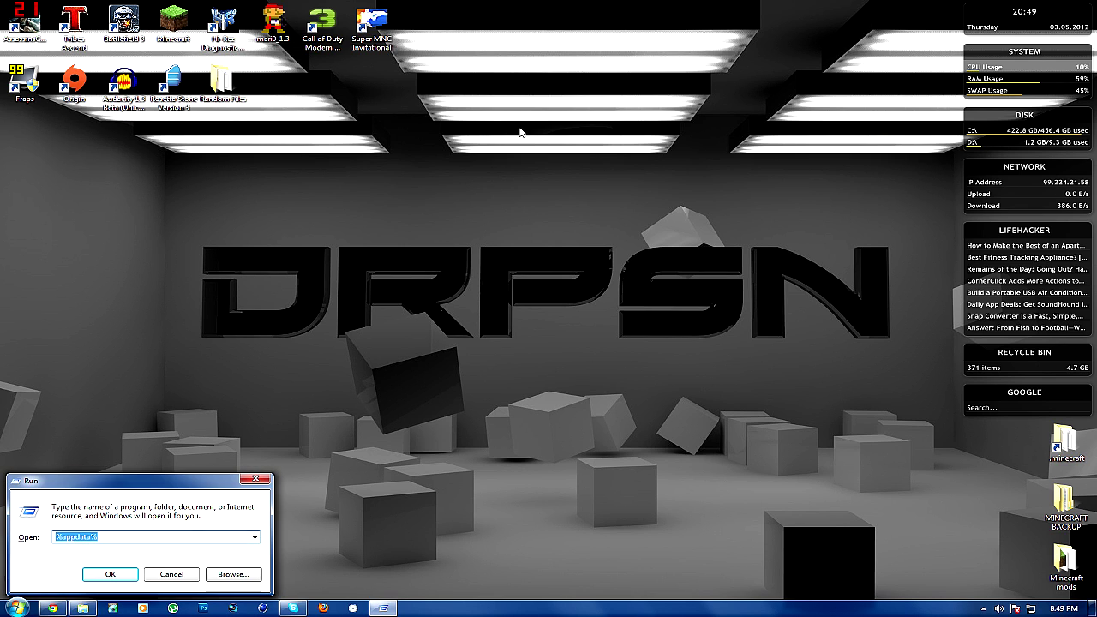
{"action": "left_click", "coordinate": [172, 575]}
Find the Run dialog through a search for "run" and use %appdata% to open the Roaming folder.
{"action": "left_click", "coordinate": [18, 608]}
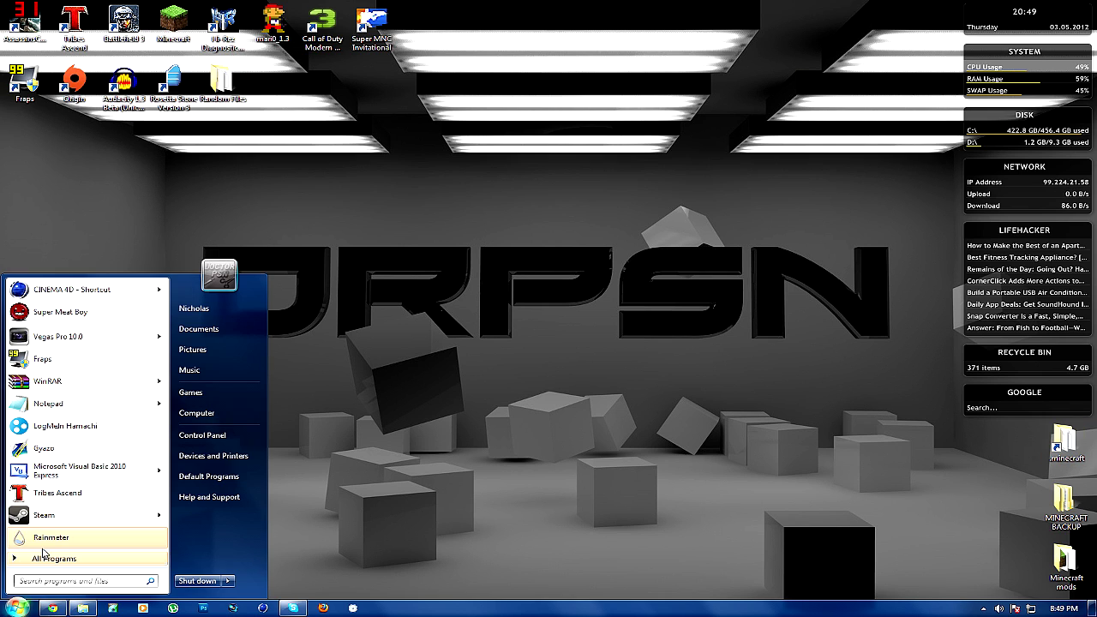
{"action": "type", "text": "run"}
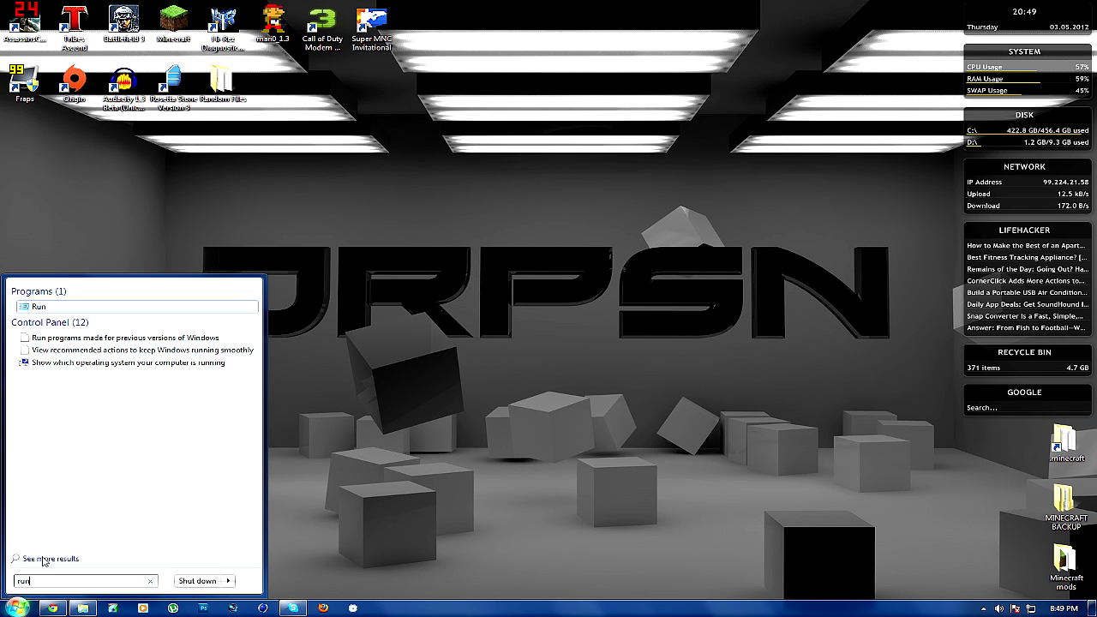
{"action": "key", "text": "Return"}
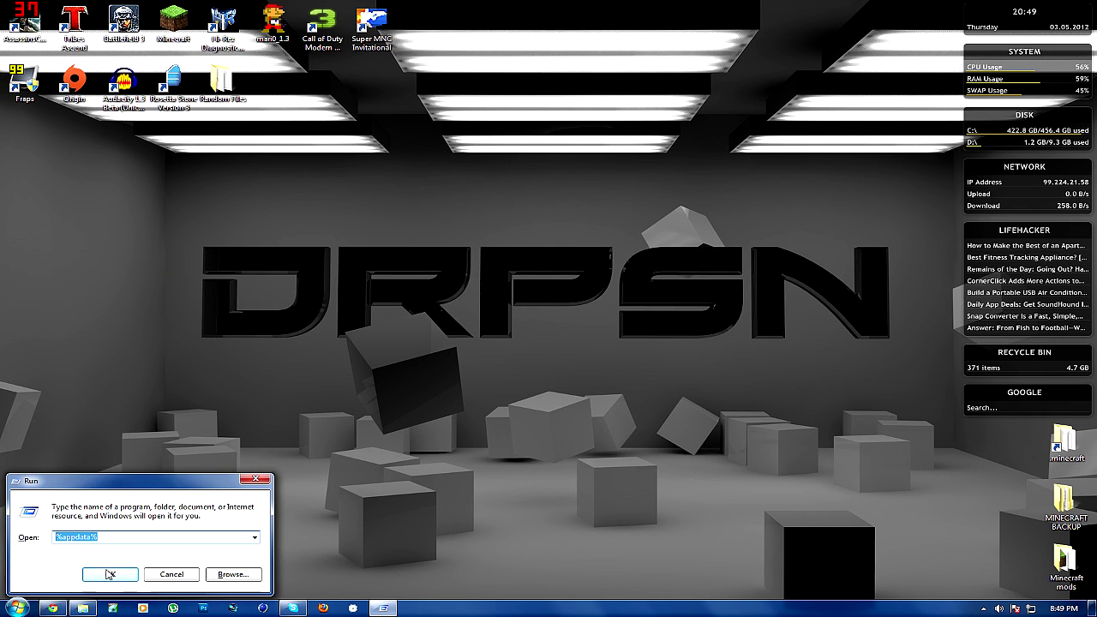
{"action": "key", "text": "BackSpace"}
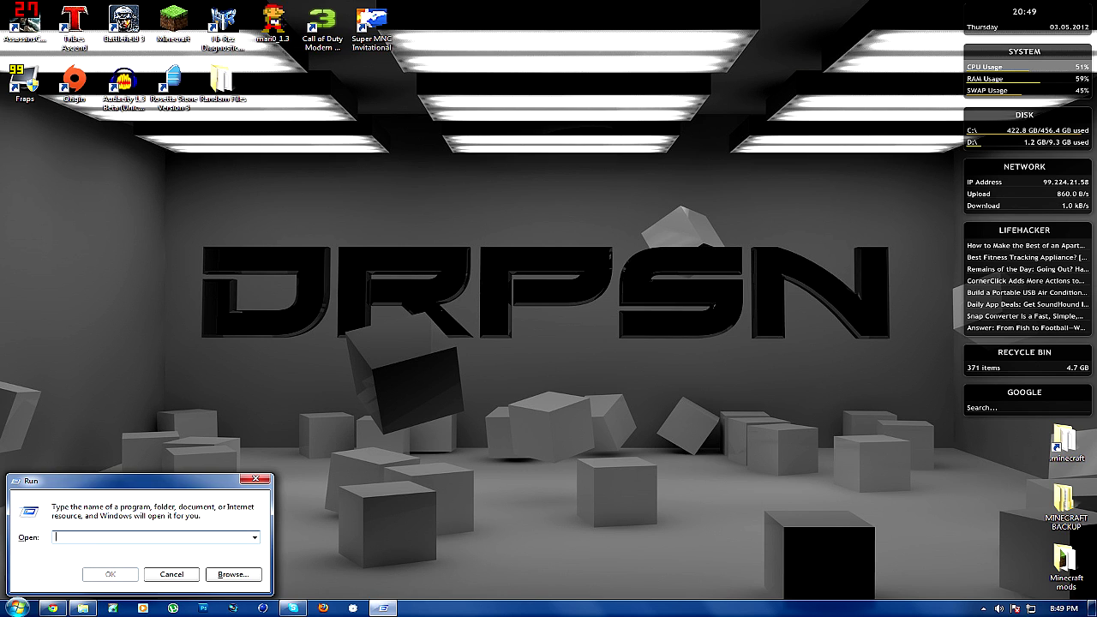
{"action": "type", "text": "%"}
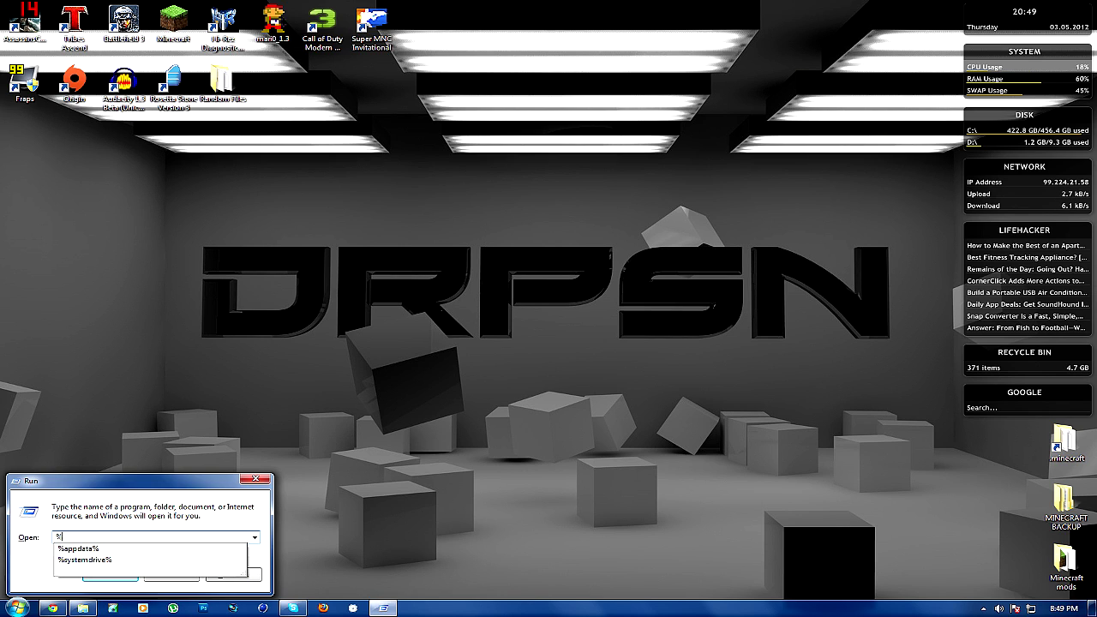
{"action": "type", "text": "appdata"}
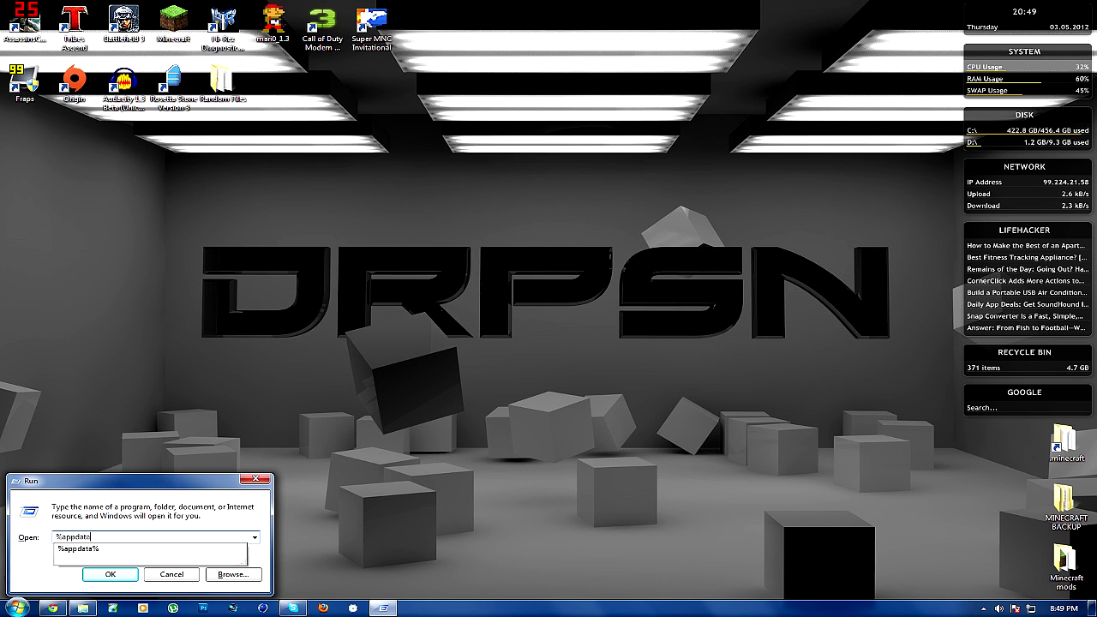
{"action": "type", "text": "%"}
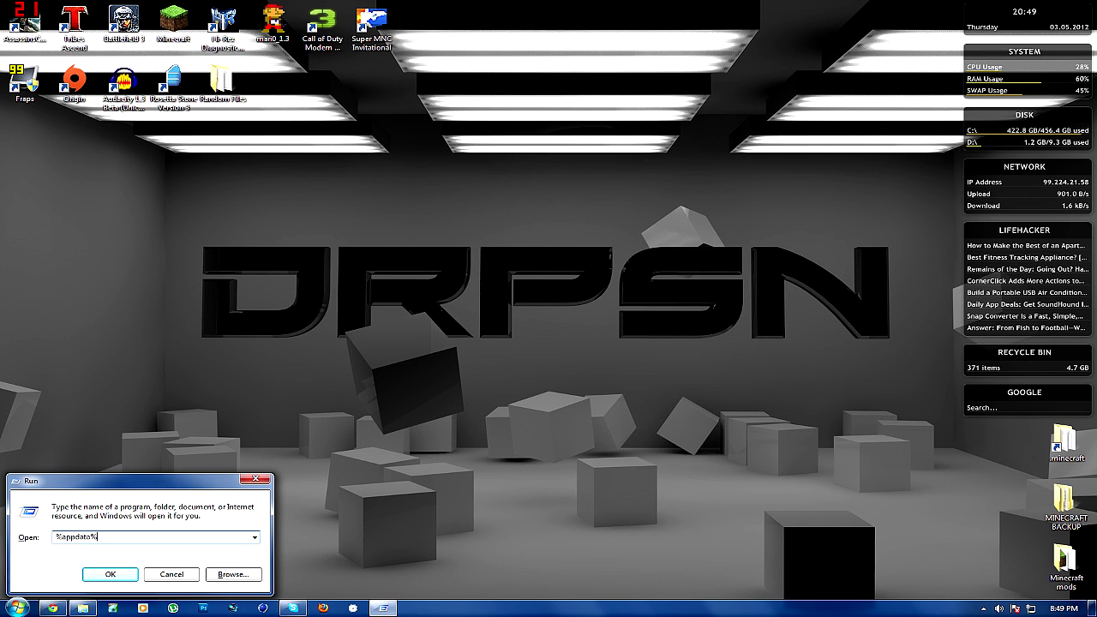
{"action": "key", "text": "Return"}
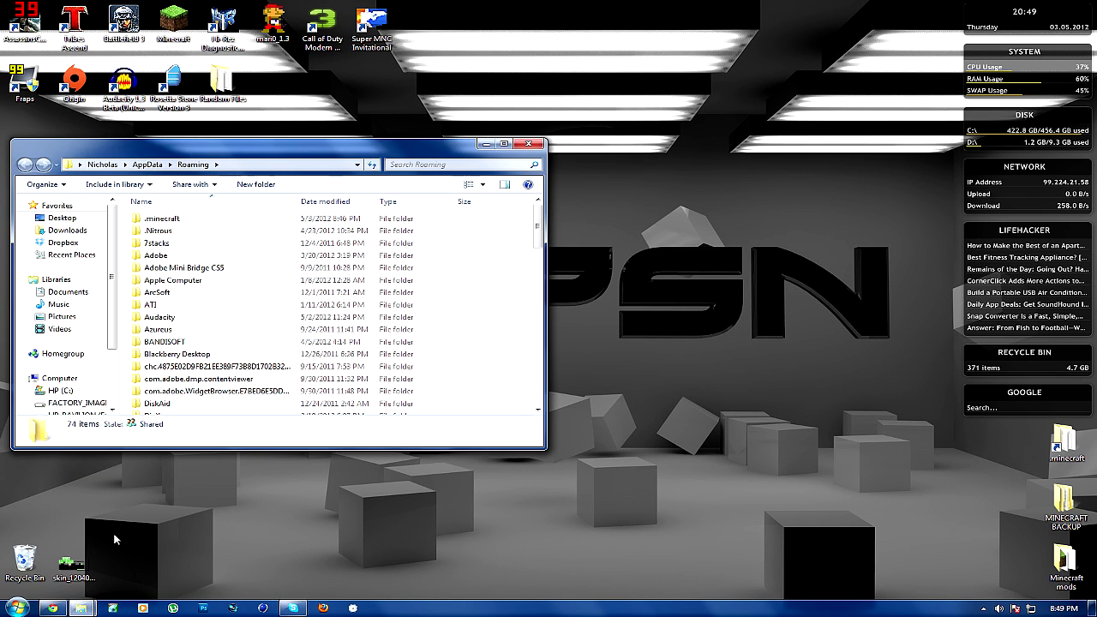
Open the .minecraft folder inside Roaming and go into its bin folder.
{"action": "left_click", "coordinate": [163, 33]}
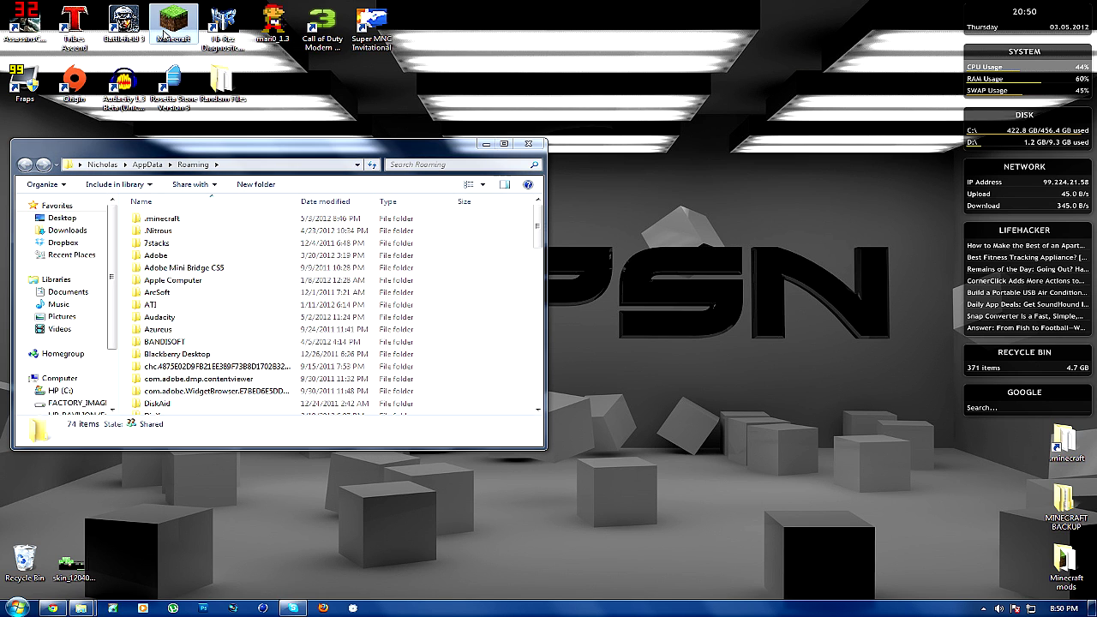
{"action": "left_click", "coordinate": [165, 221]}
{"action": "left_click", "coordinate": [164, 32]}
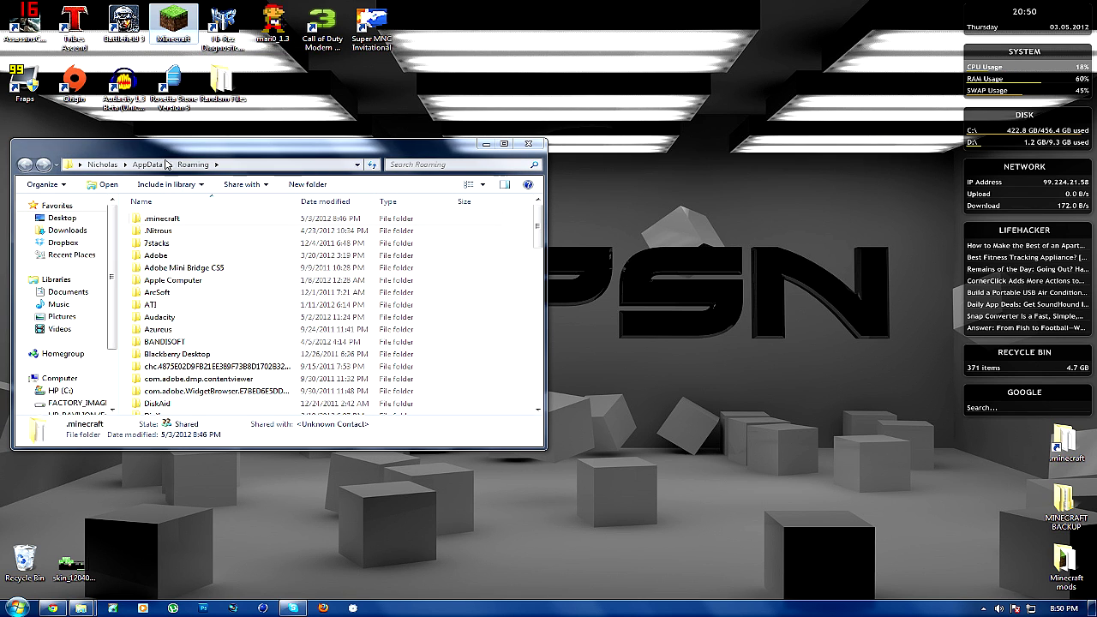
{"action": "left_click", "coordinate": [153, 222]}
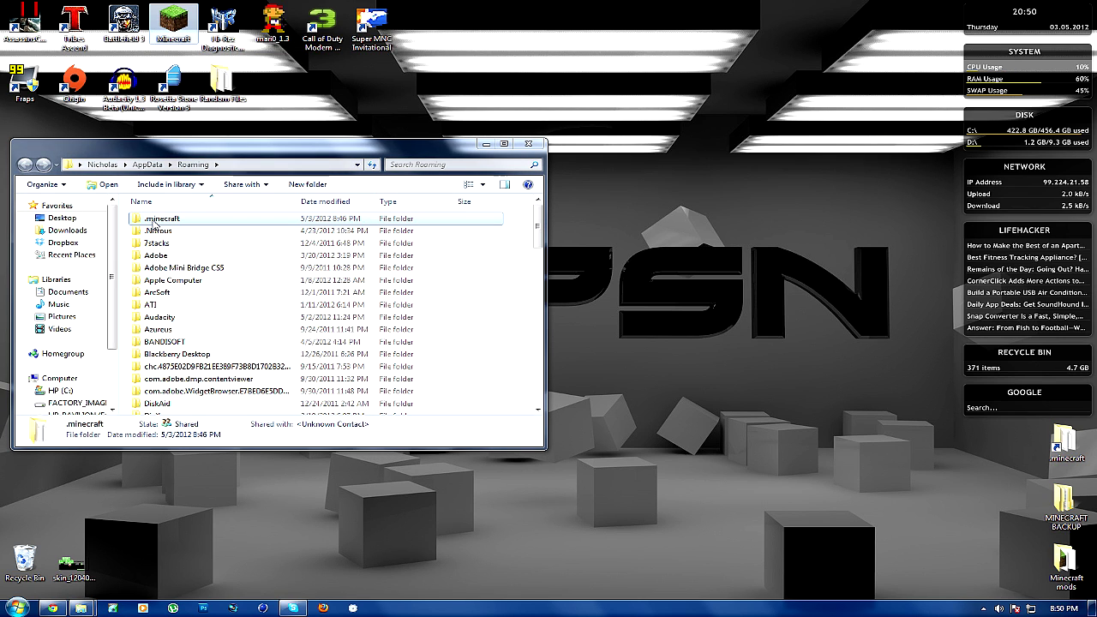
{"action": "double_click", "coordinate": [153, 222]}
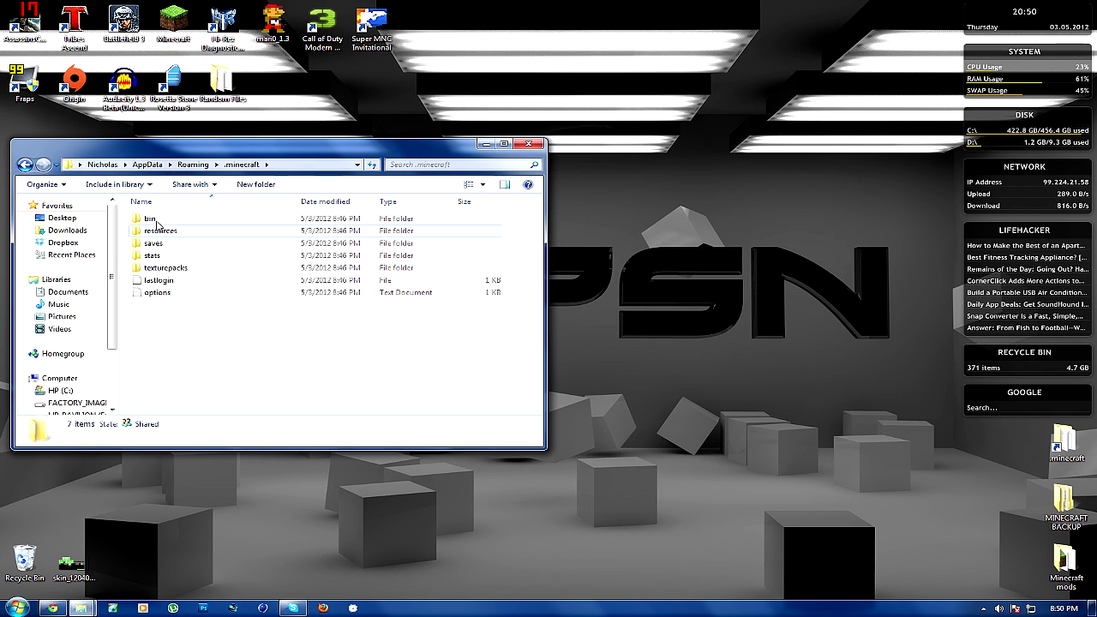
{"action": "double_click", "coordinate": [155, 220]}
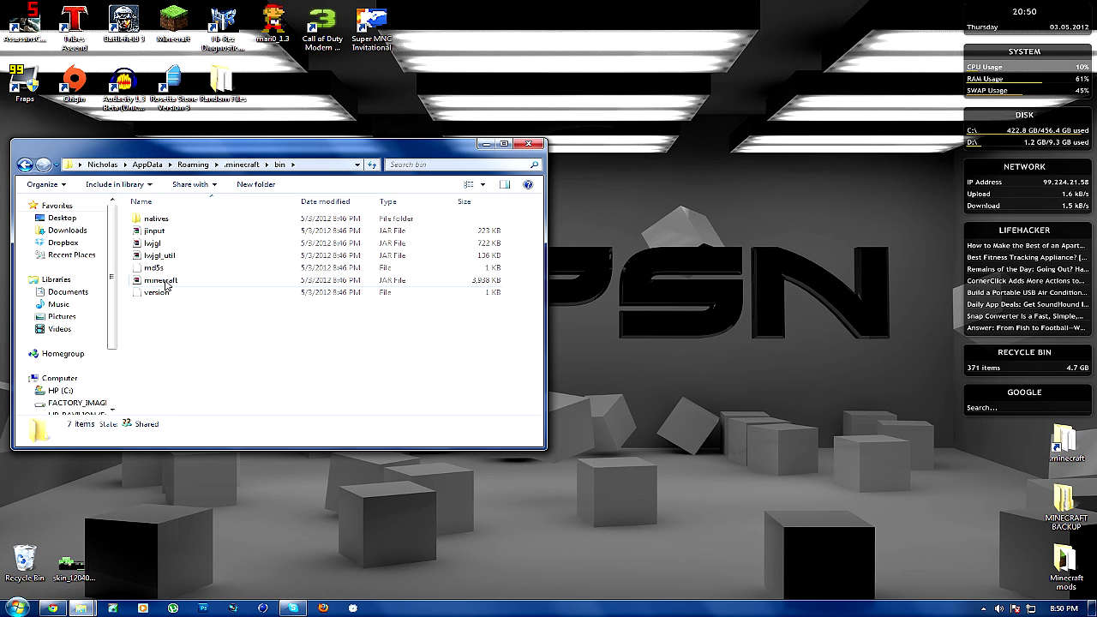
Open minecraft.jar from the bin folder with the WinRAR archiver and snap its window to half of the screen.
{"action": "double_click", "coordinate": [166, 283]}
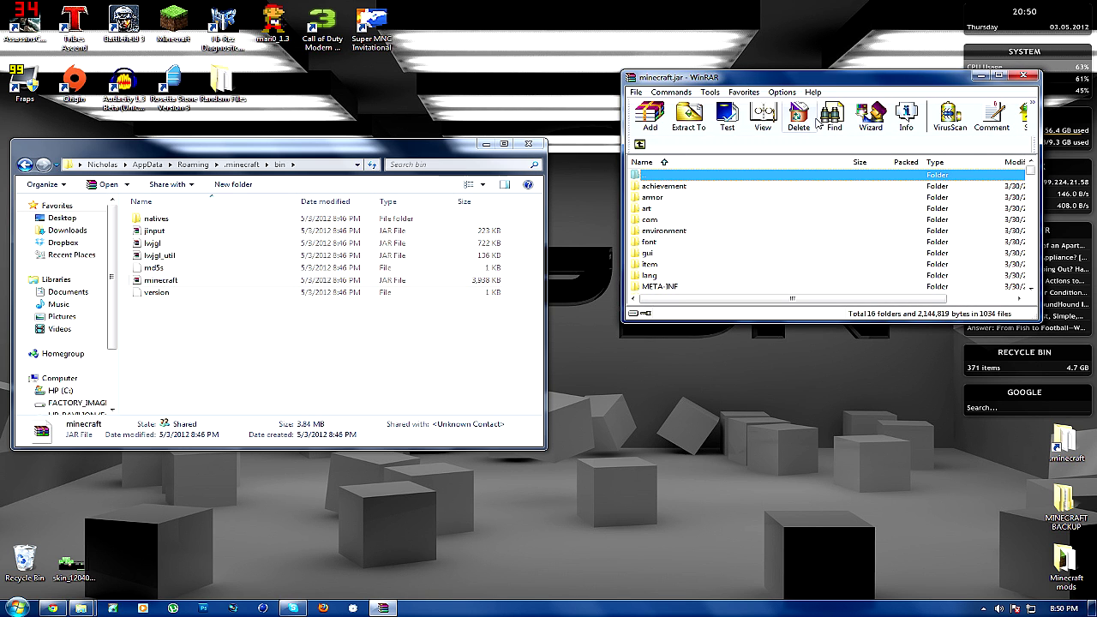
{"action": "left_click", "coordinate": [1022, 78]}
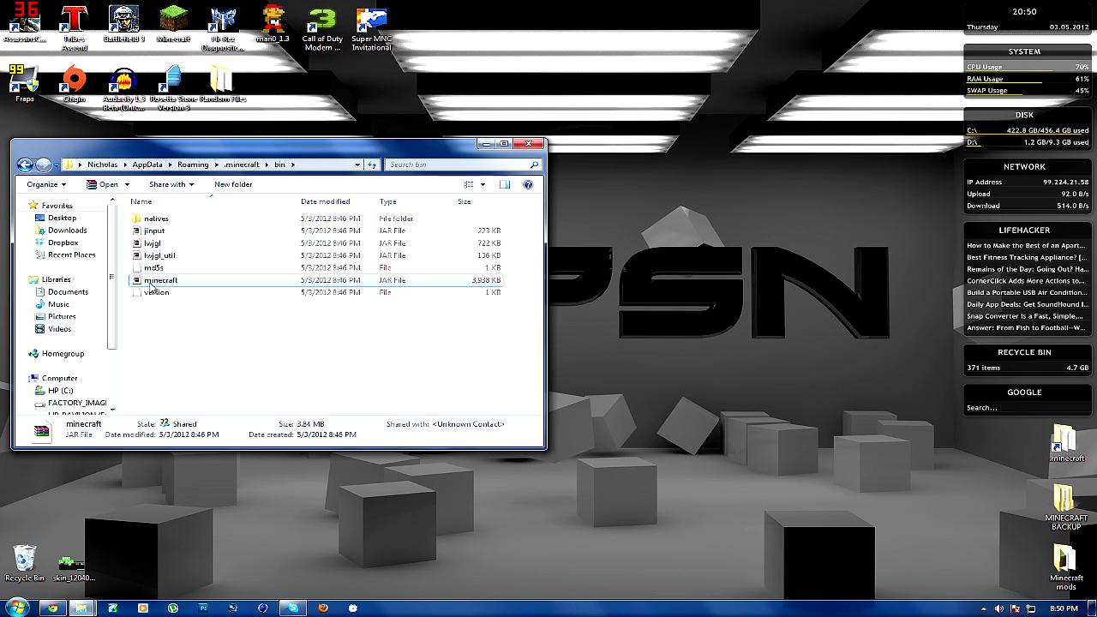
{"action": "right_click", "coordinate": [152, 285]}
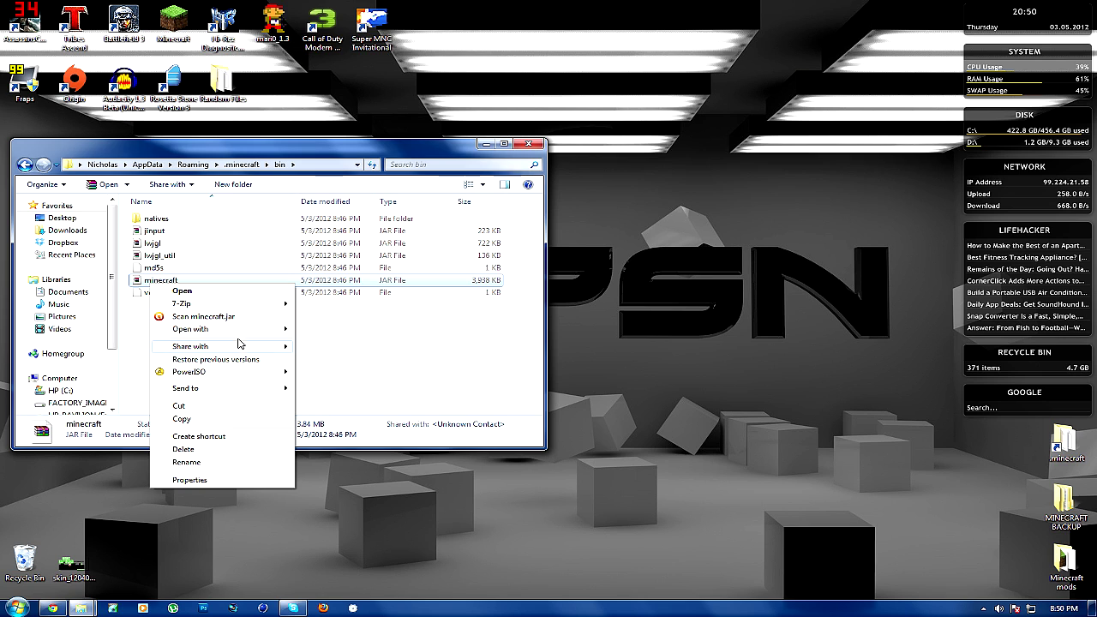
{"action": "mouse_move", "coordinate": [249, 333]}
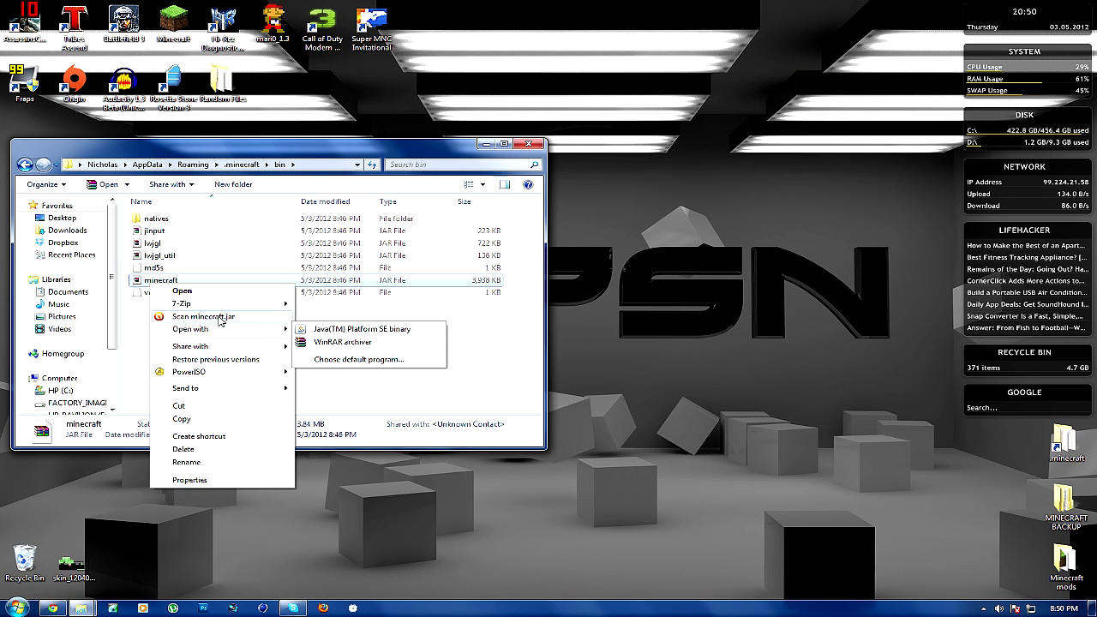
{"action": "left_click", "coordinate": [317, 342]}
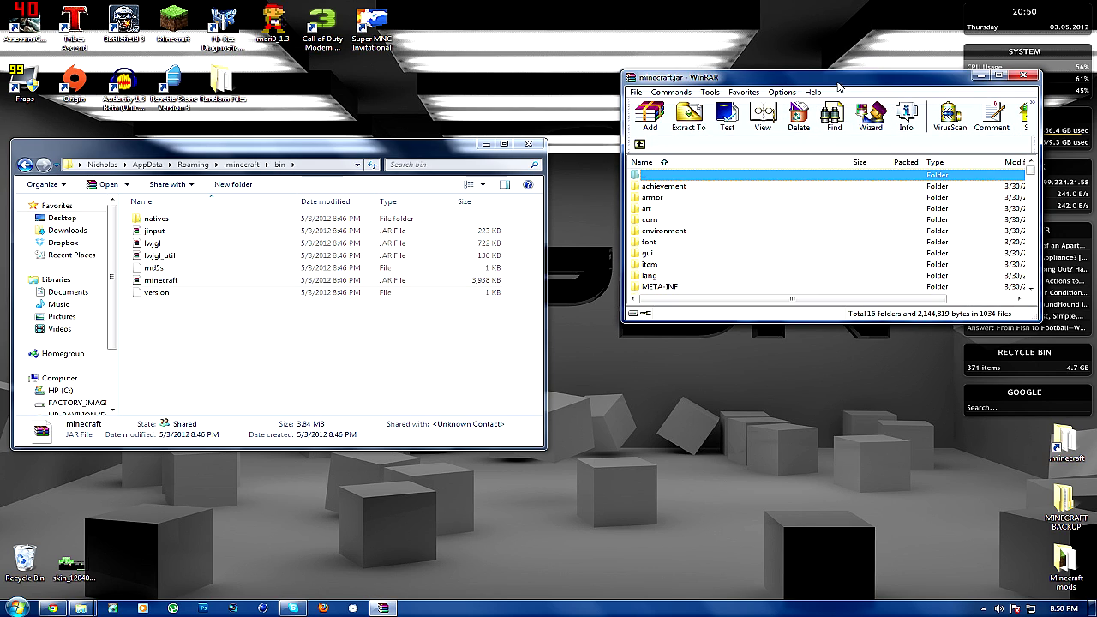
{"action": "left_click_drag", "start_coordinate": [822, 77], "coordinate": [1096, 34]}
{"action": "scroll", "coordinate": [694, 305], "scroll_direction": "up", "scroll_amount": 5}
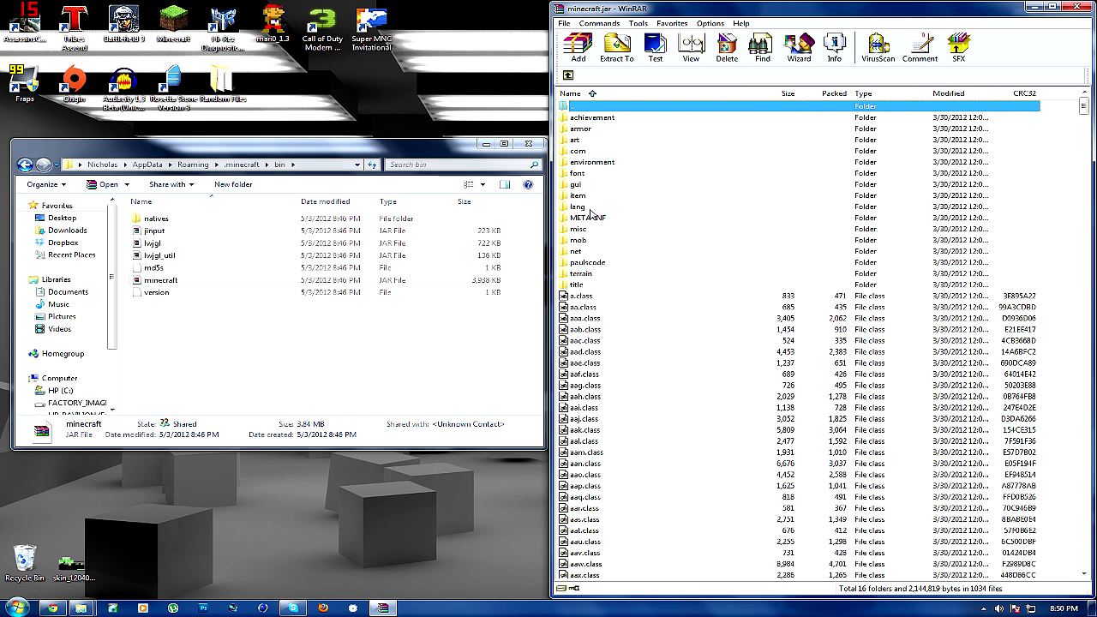
Delete the META-INF folder from minecraft.jar and move the archive window to the opposite half of the screen.
{"action": "left_click", "coordinate": [591, 219]}
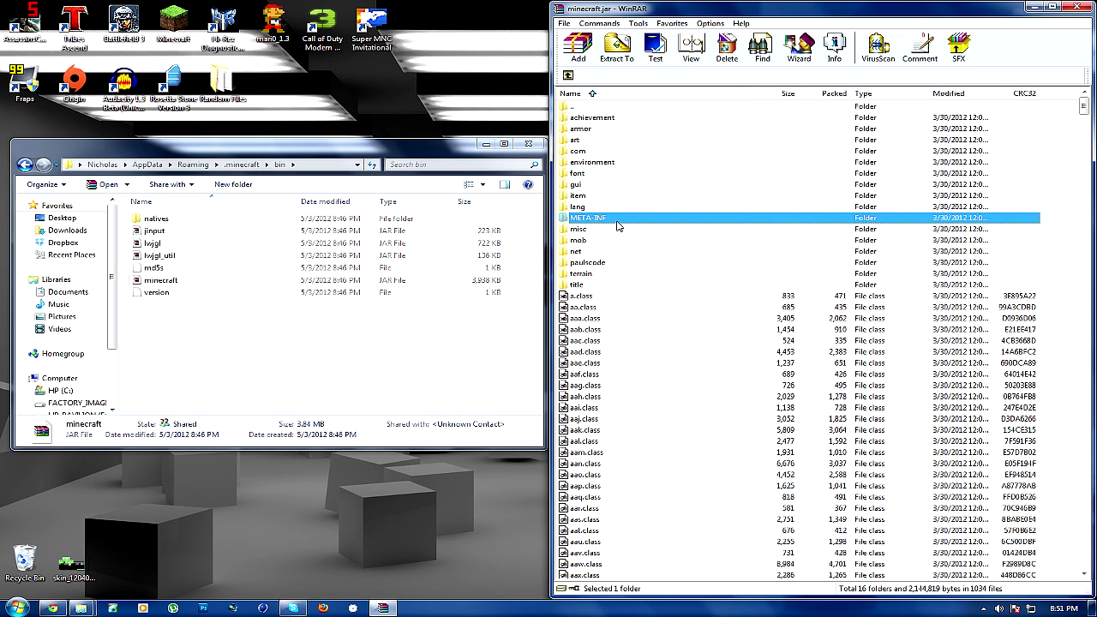
{"action": "key", "text": "Delete"}
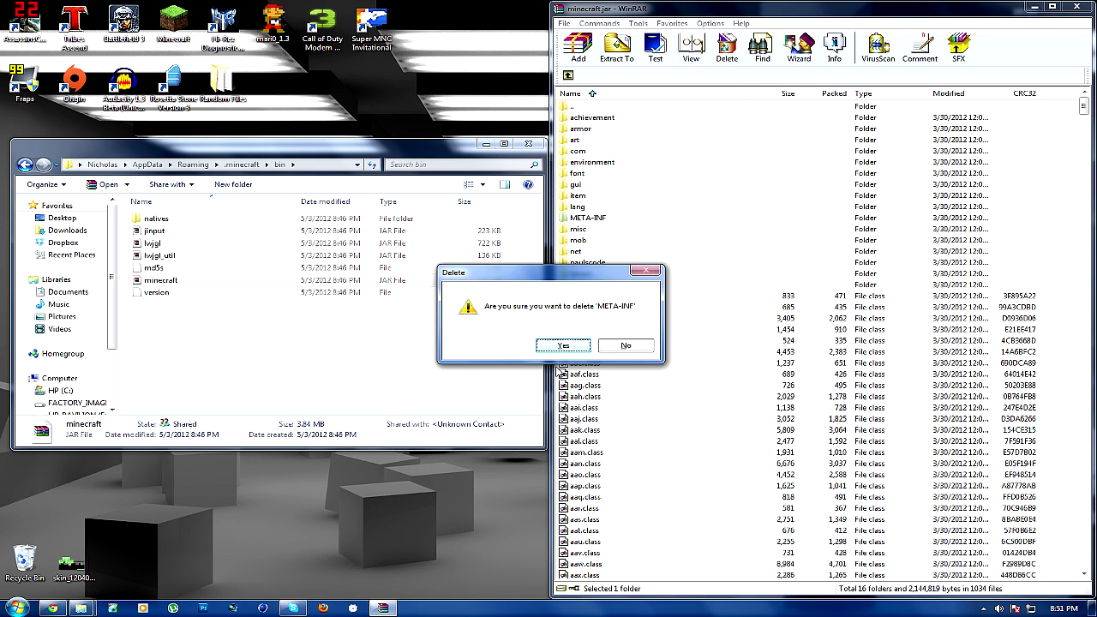
{"action": "left_click", "coordinate": [562, 346]}
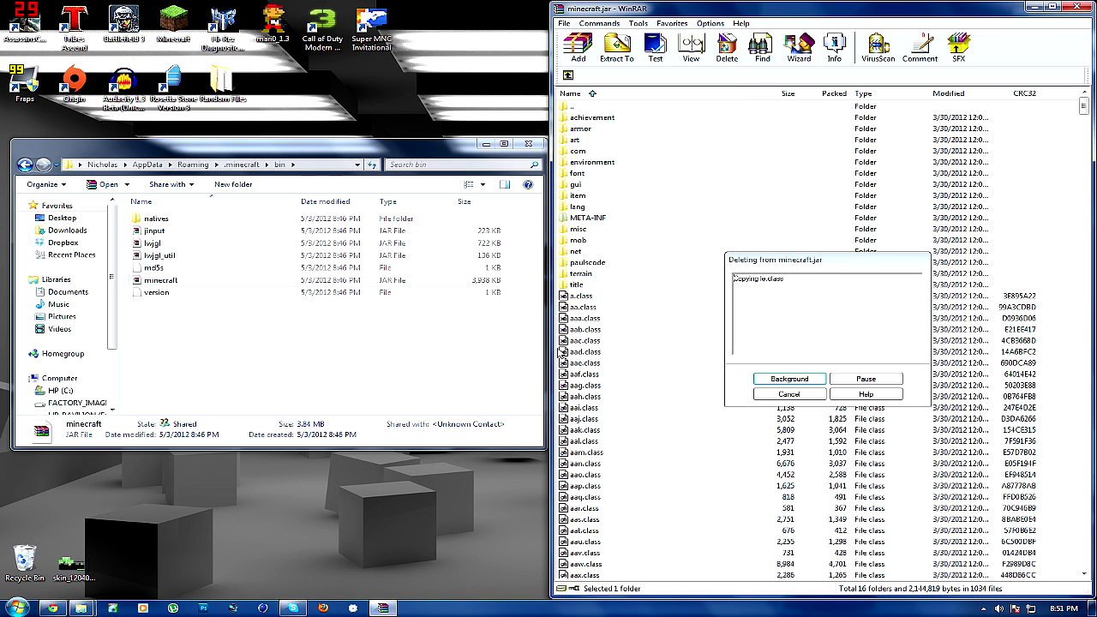
{"action": "key", "text": "super+Left"}
{"action": "key", "text": "super+Left"}
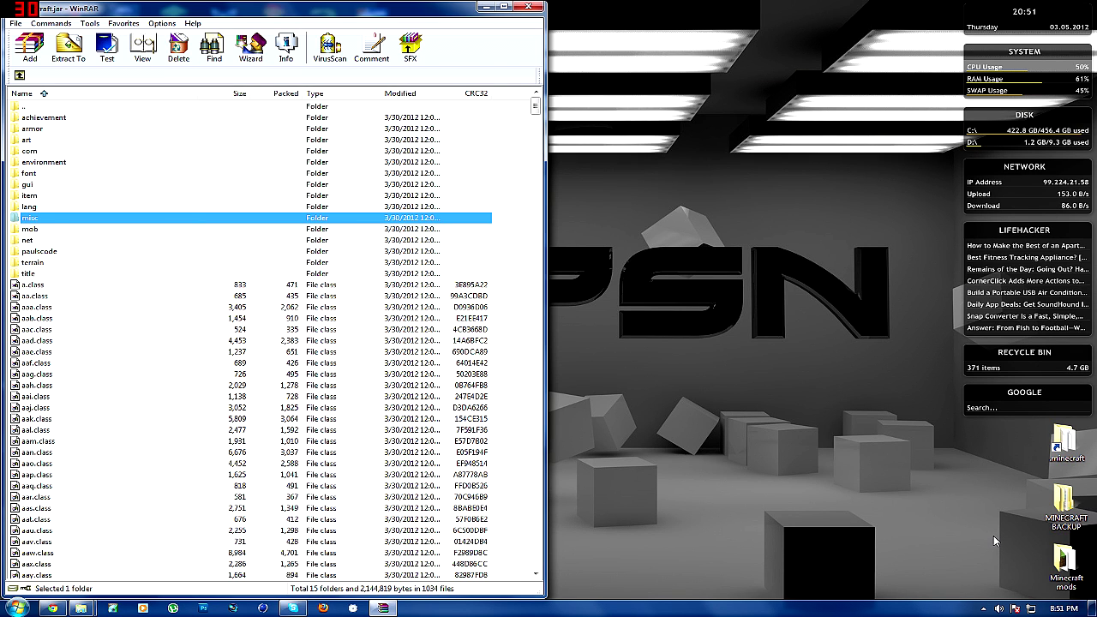
{"action": "left_click", "coordinate": [1067, 510]}
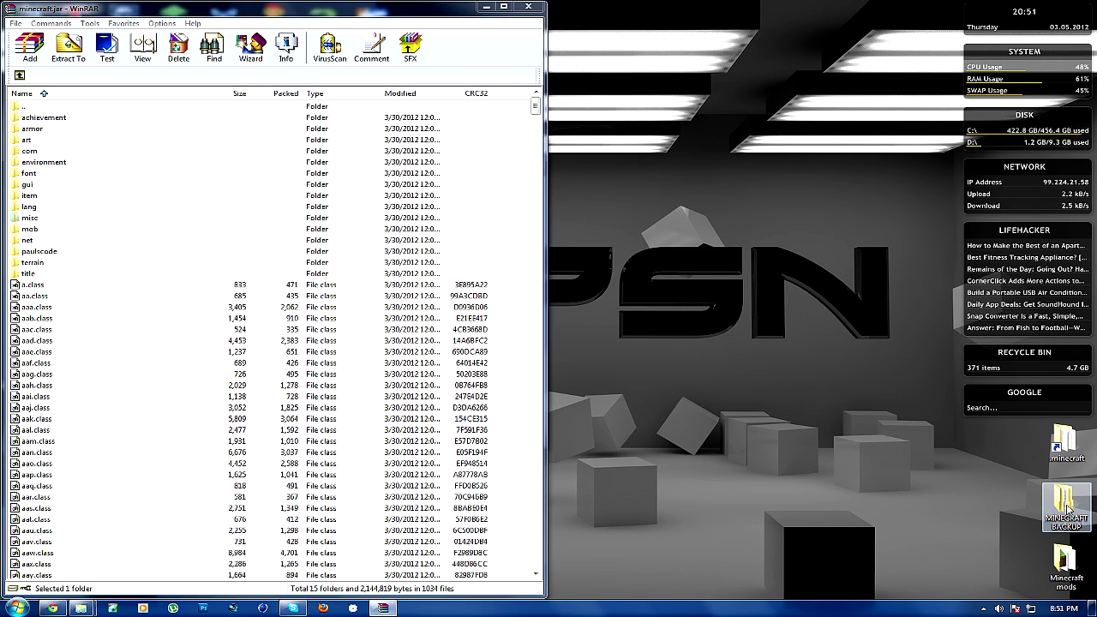
{"action": "double_click", "coordinate": [1067, 510]}
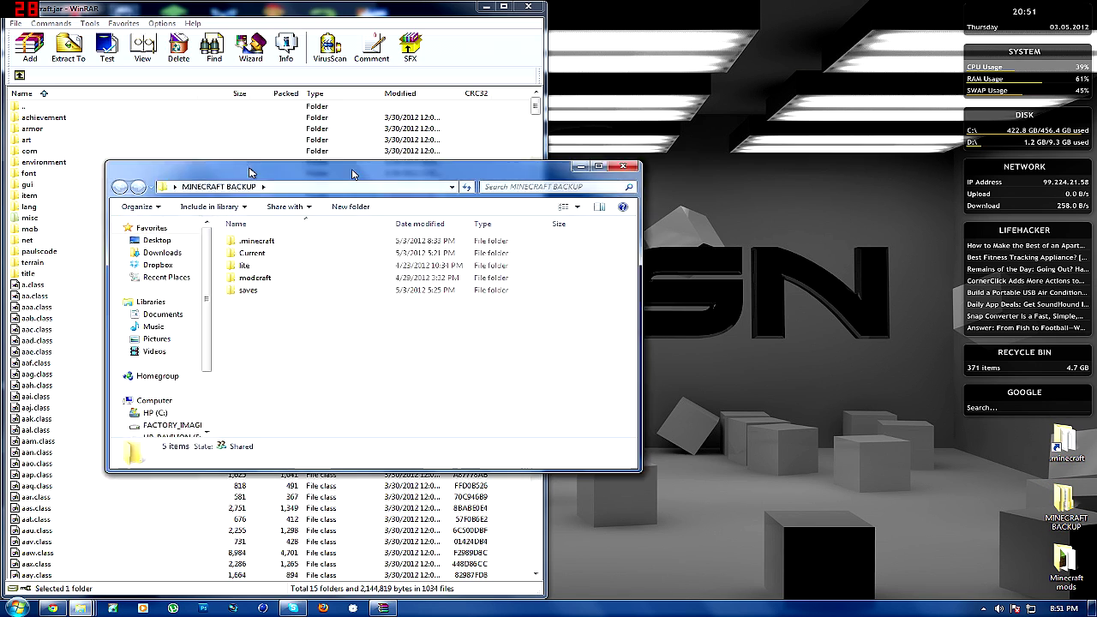
{"action": "left_click_drag", "start_coordinate": [352, 174], "coordinate": [656, 174]}
{"action": "left_click", "coordinate": [928, 166]}
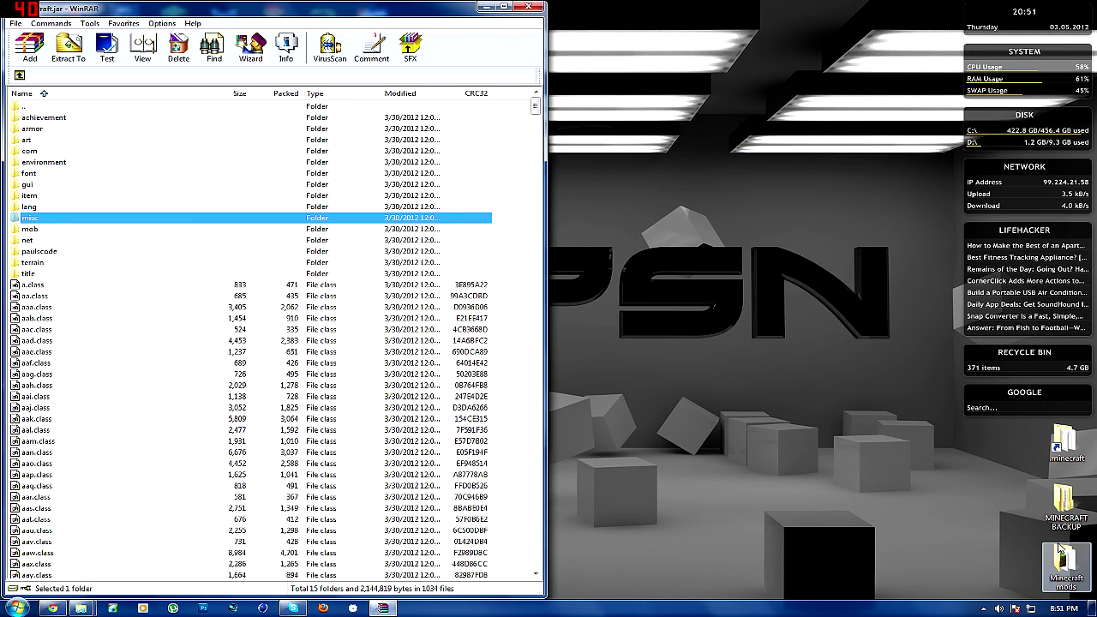
Open the Pre-Mod folder inside Minecraft mods and snap its window beside the minecraft.jar archive.
{"action": "double_click", "coordinate": [1063, 557]}
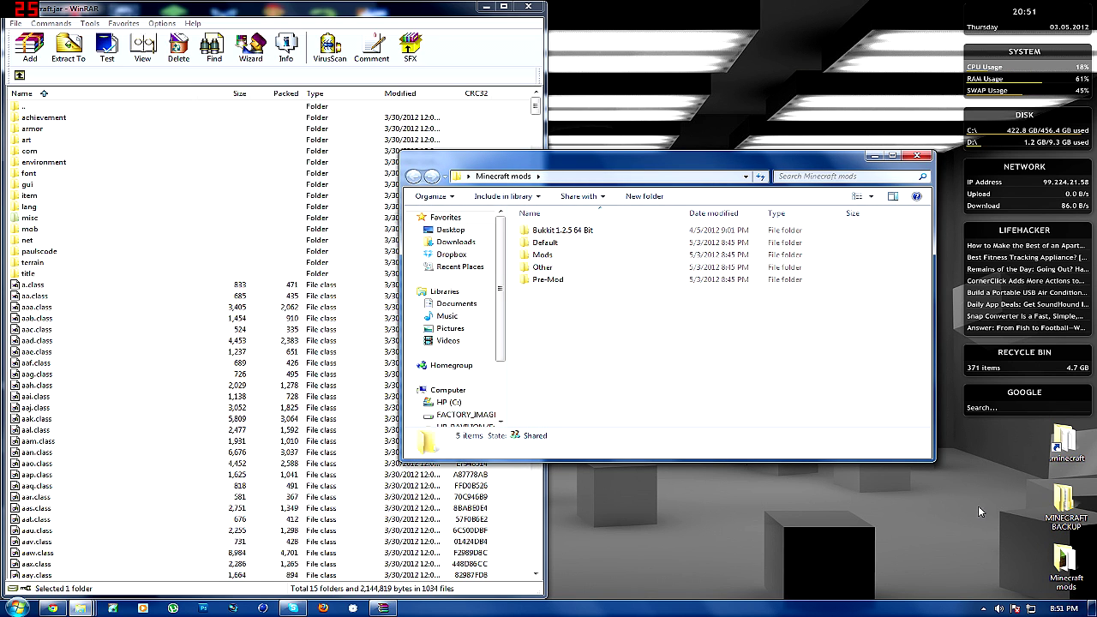
{"action": "left_click", "coordinate": [555, 284]}
{"action": "double_click", "coordinate": [555, 283]}
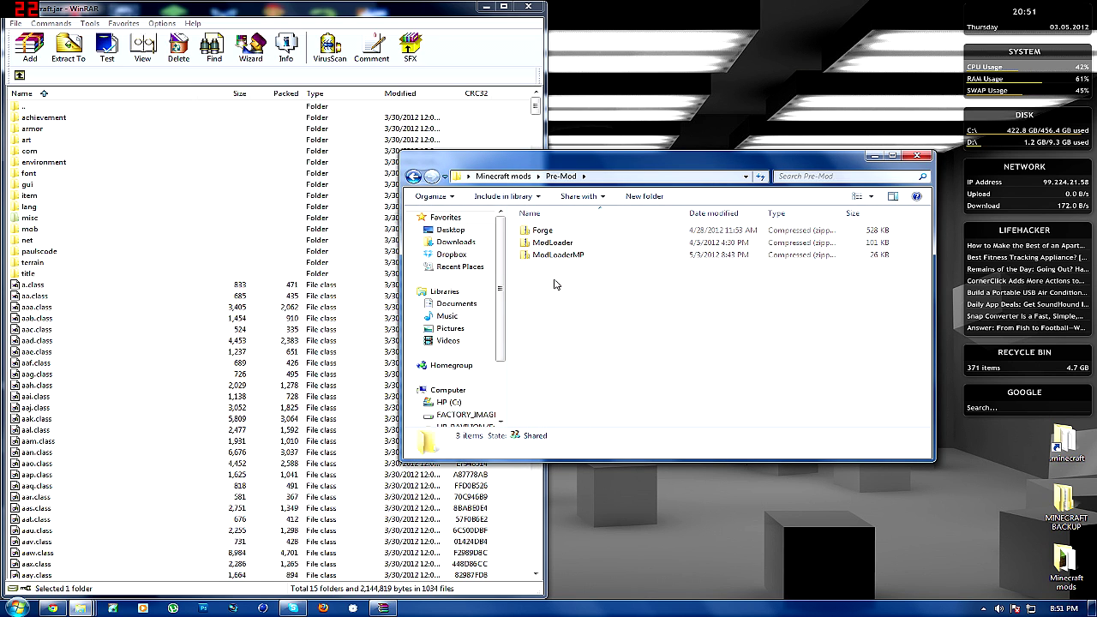
{"action": "left_click", "coordinate": [547, 255]}
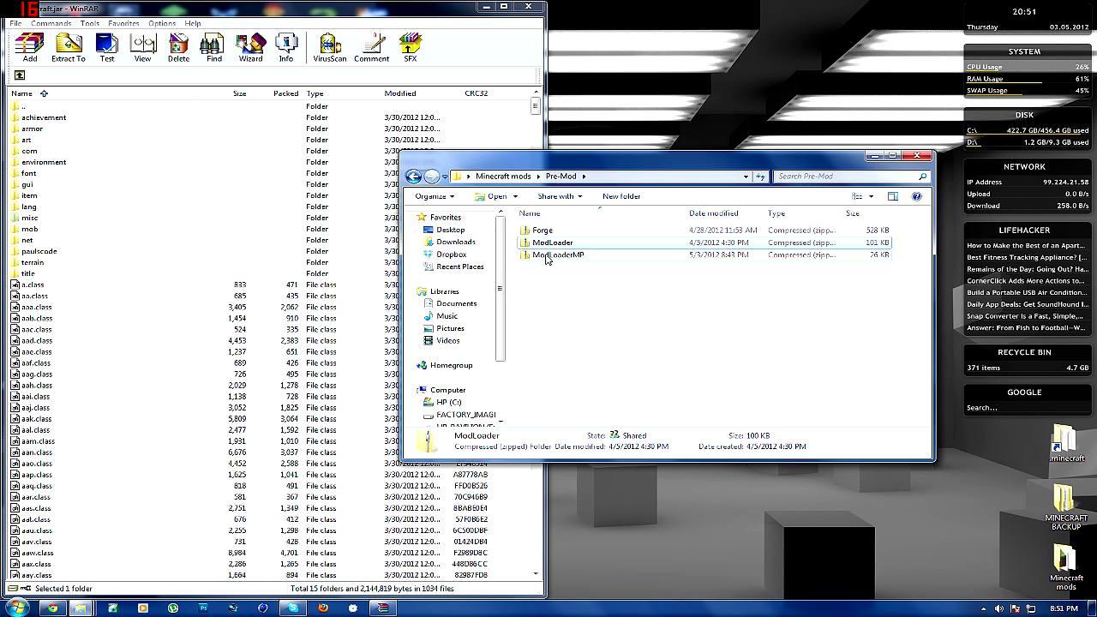
{"action": "left_click_drag", "start_coordinate": [573, 164], "coordinate": [1095, 165]}
Point out the ModLoader, ModLoaderMP and Forge archives in the Pre-Mod folder by selecting them individually.
{"action": "left_click", "coordinate": [703, 95]}
{"action": "left_click", "coordinate": [703, 106]}
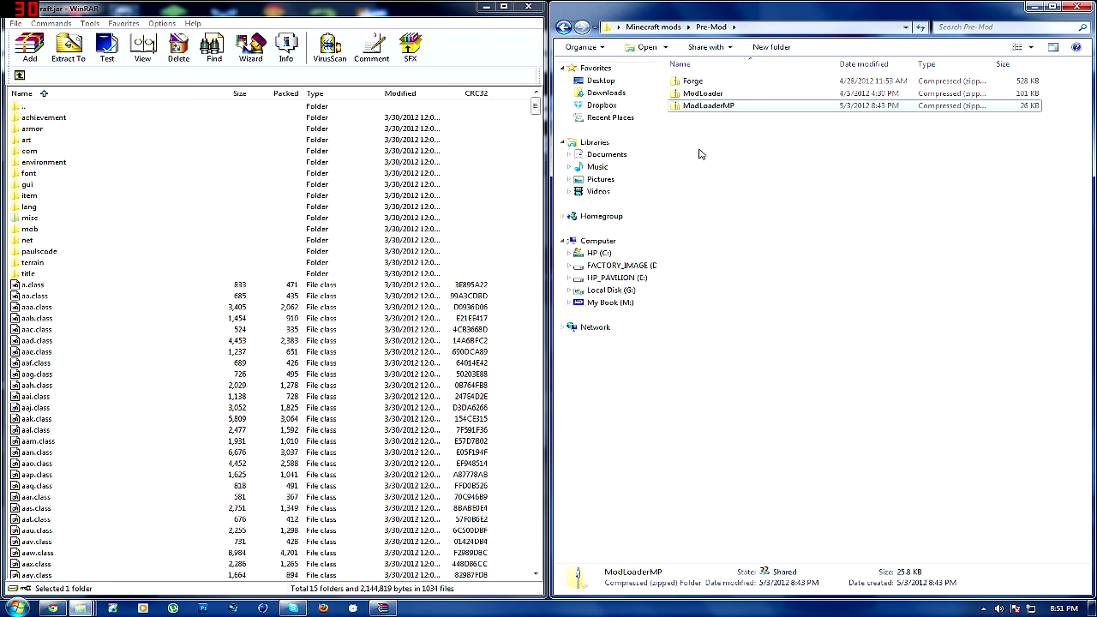
{"action": "left_click", "coordinate": [700, 95]}
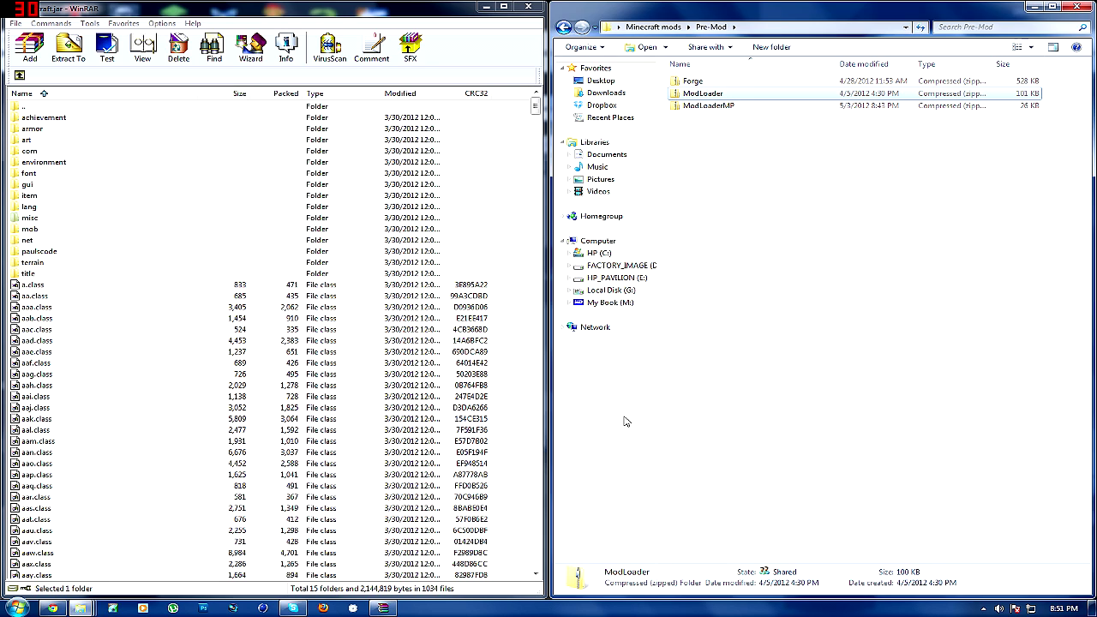
{"action": "left_click", "coordinate": [694, 83]}
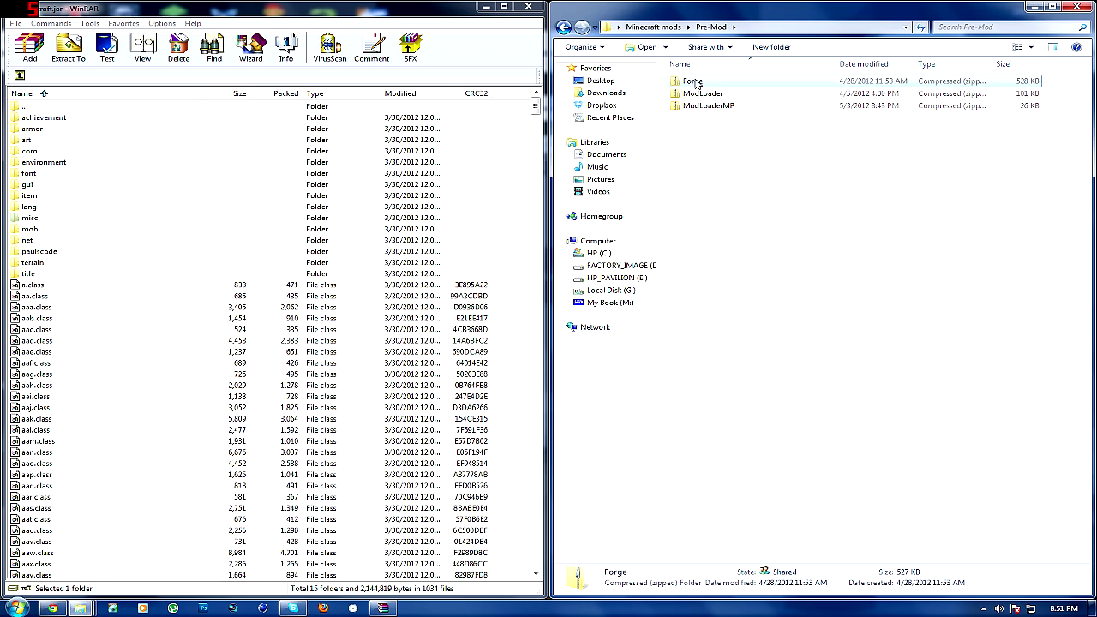
Open Forge.zip from the Pre-Mod folder with the WinRAR archiver and snap its window beside the minecraft.jar archive.
{"action": "right_click", "coordinate": [696, 83]}
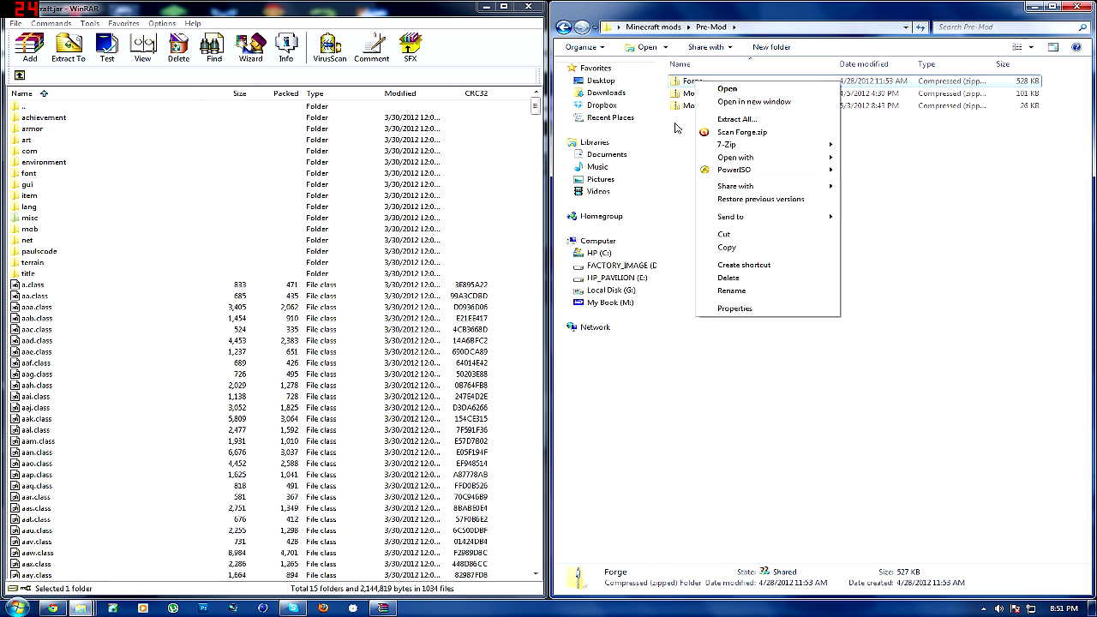
{"action": "left_click", "coordinate": [691, 83]}
{"action": "right_click", "coordinate": [688, 83]}
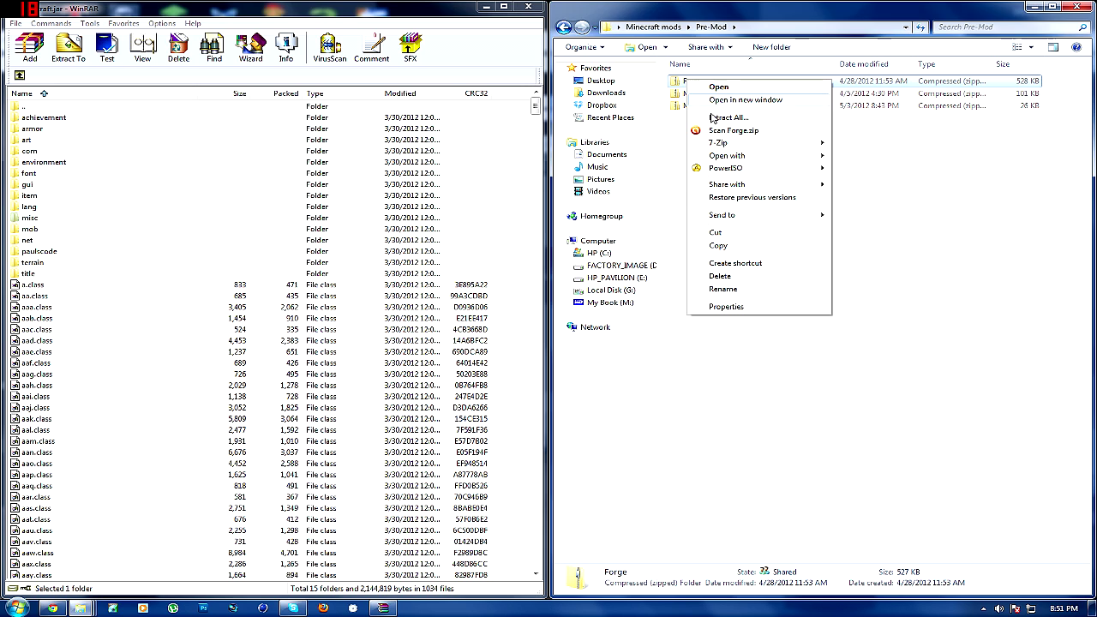
{"action": "mouse_move", "coordinate": [750, 155]}
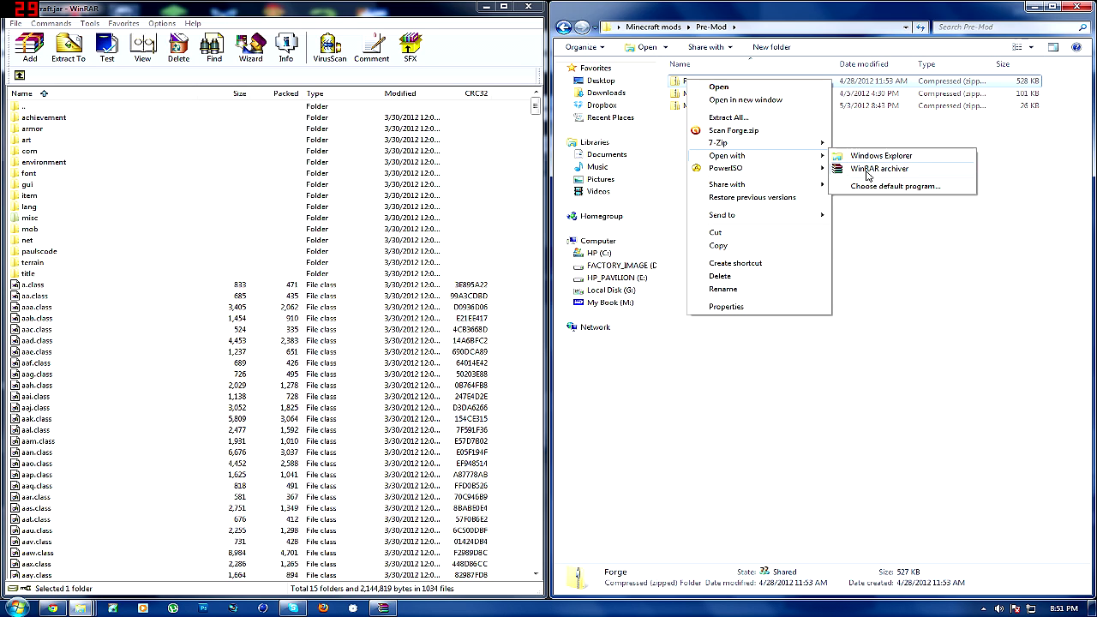
{"action": "left_click", "coordinate": [866, 170]}
{"action": "left_click_drag", "start_coordinate": [696, 77], "coordinate": [1095, 184]}
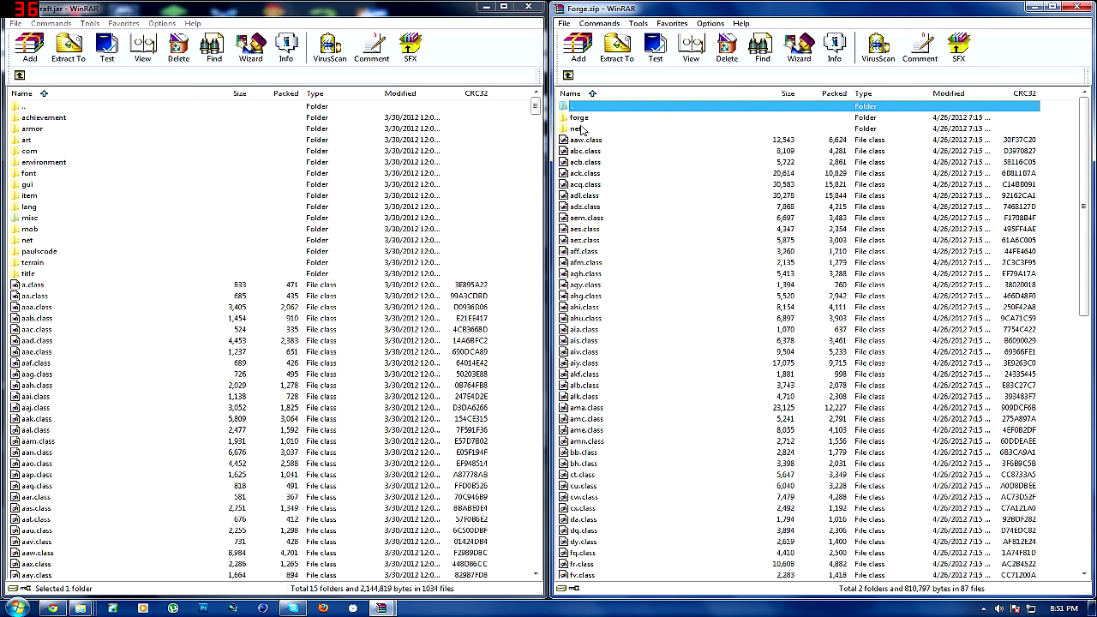
Add every folder and file from Forge.zip to minecraft.jar with the default archiving settings, and close the Forge archive.
{"action": "left_click", "coordinate": [598, 187]}
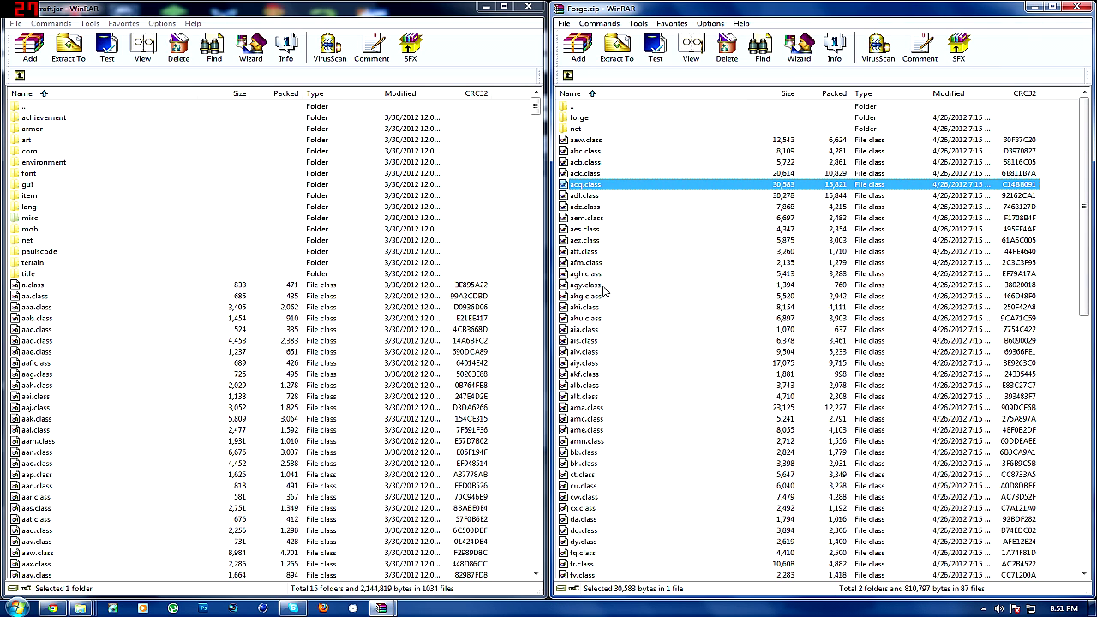
{"action": "key", "text": "ctrl+a"}
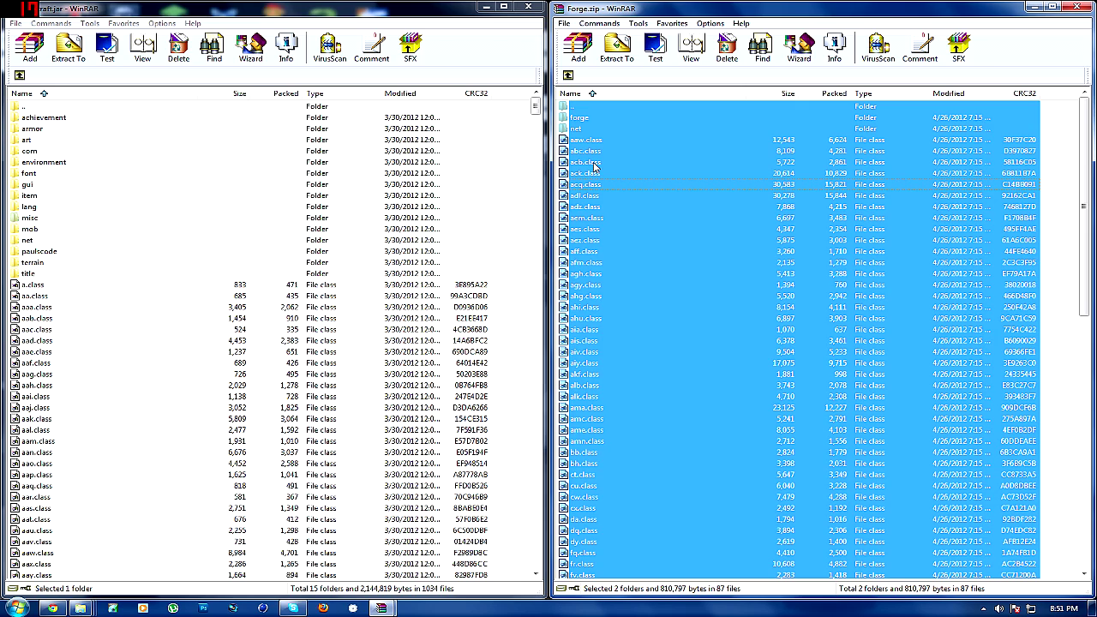
{"action": "left_click", "coordinate": [590, 120]}
{"action": "scroll", "coordinate": [600, 299], "scroll_direction": "down", "scroll_amount": 13}
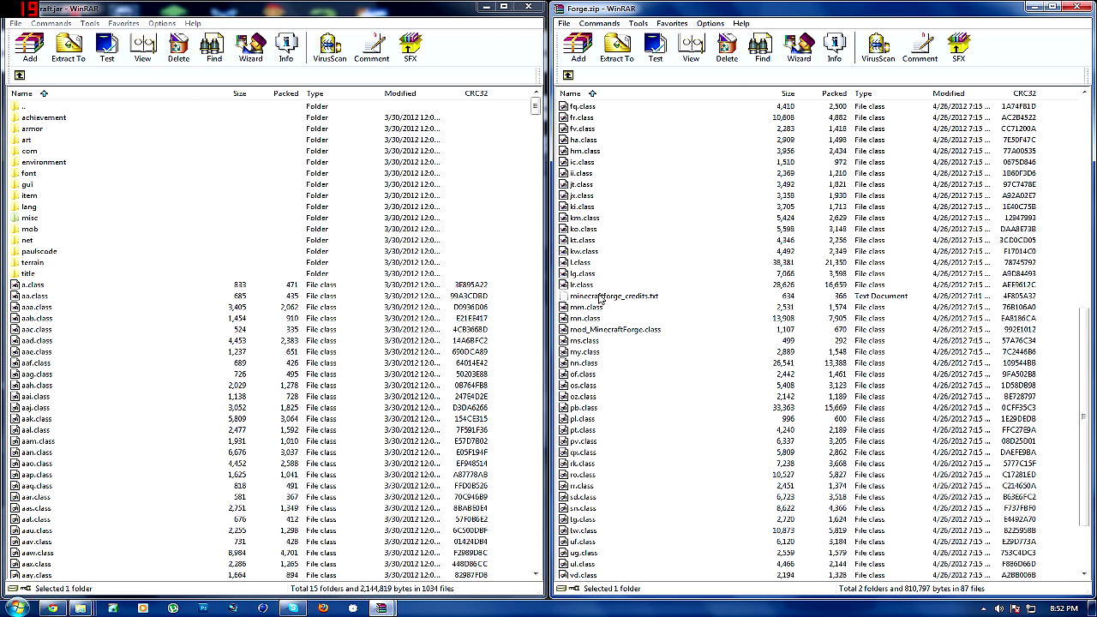
{"action": "scroll", "coordinate": [591, 513], "scroll_direction": "down", "scroll_amount": 3}
{"action": "left_click", "coordinate": [586, 567], "text": "shift"}
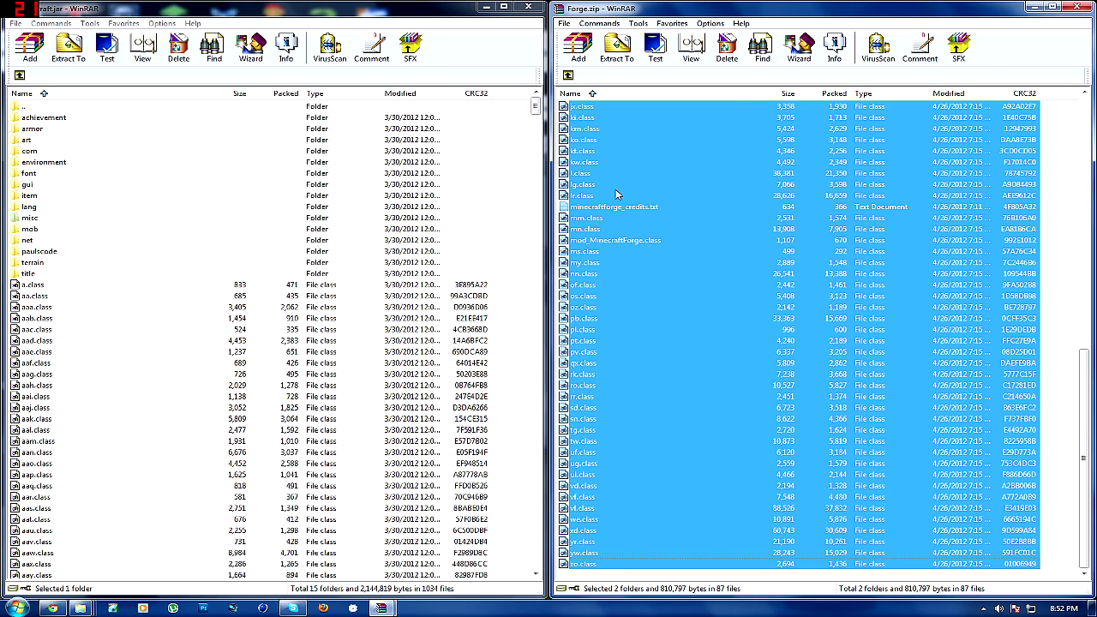
{"action": "left_click_drag", "start_coordinate": [129, 417], "coordinate": [130, 420]}
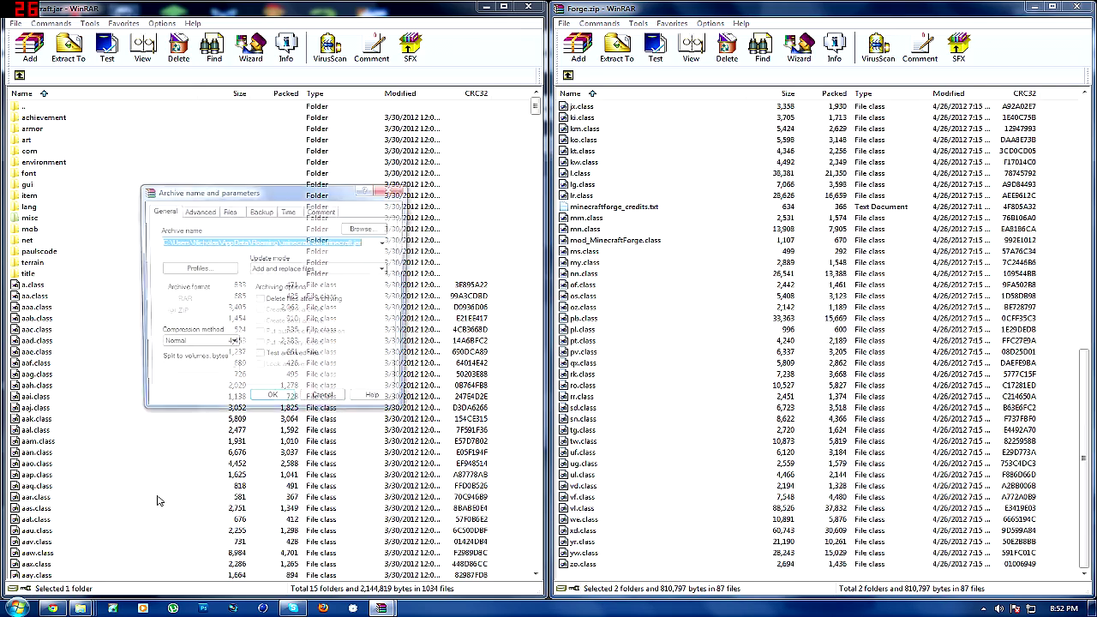
{"action": "left_click", "coordinate": [271, 402]}
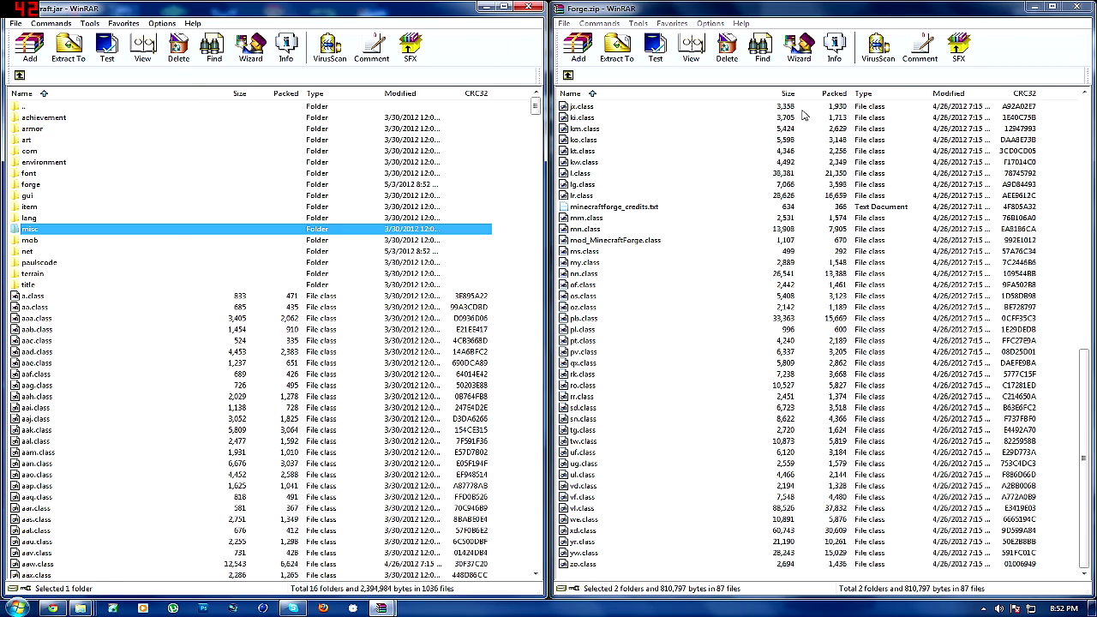
{"action": "left_click", "coordinate": [1075, 8]}
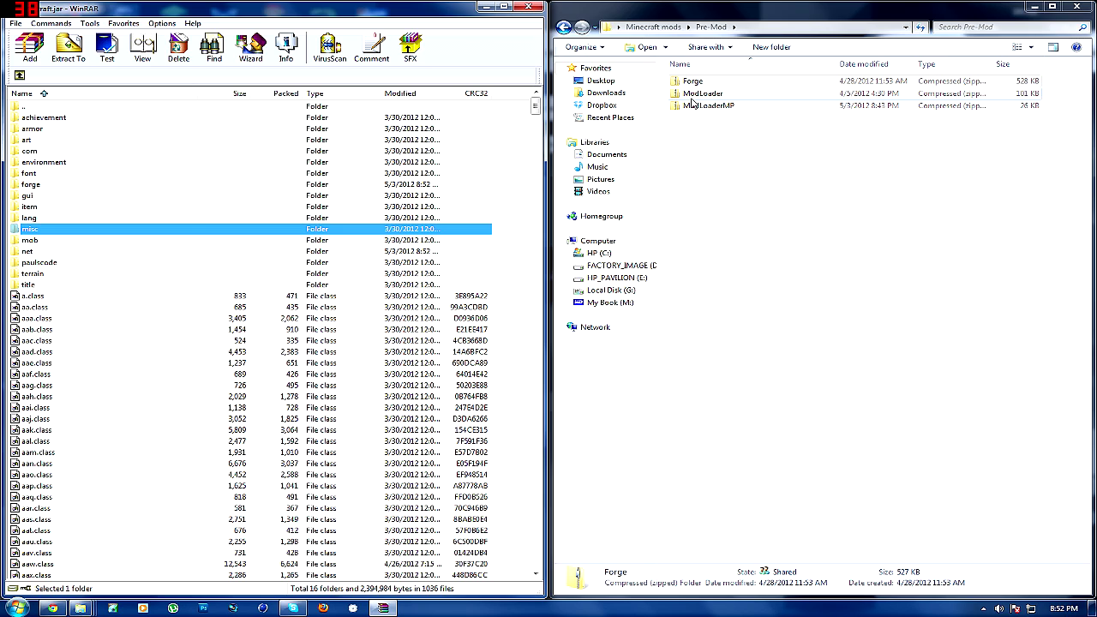
Open ModLoader.zip from the Pre-Mod folder with the WinRAR archiver and snap its window beside the minecraft.jar archive.
{"action": "right_click", "coordinate": [694, 97]}
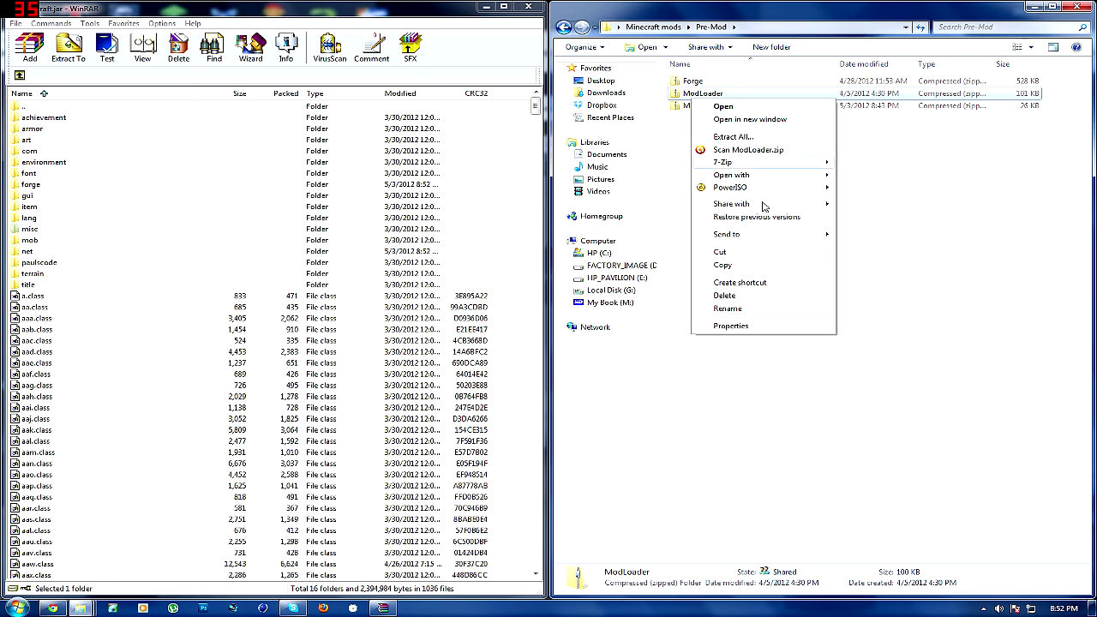
{"action": "mouse_move", "coordinate": [775, 175]}
{"action": "left_click", "coordinate": [887, 188]}
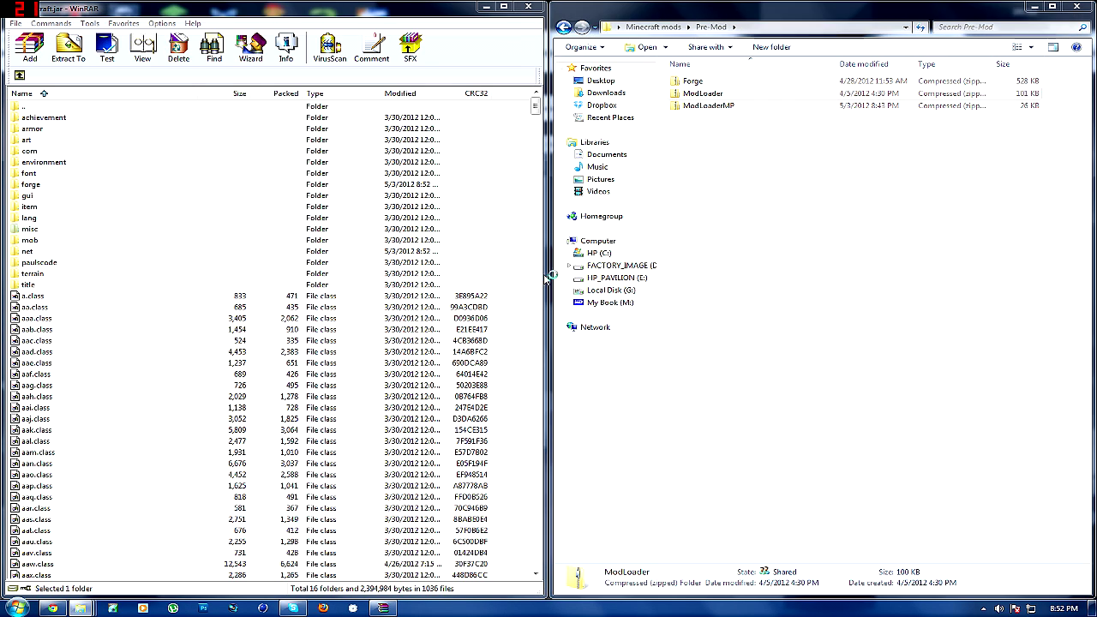
{"action": "left_click_drag", "start_coordinate": [293, 101], "coordinate": [1095, 257]}
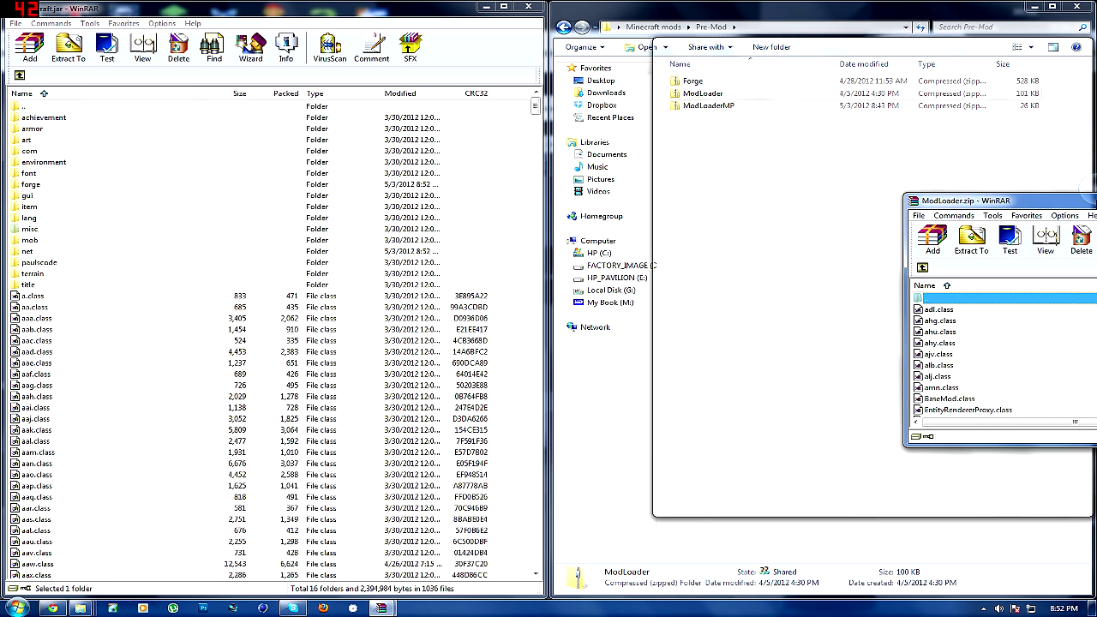
Add all class files from ModLoader.zip to minecraft.jar with the default archiving settings, and close the ModLoader archive.
{"action": "left_click", "coordinate": [585, 117]}
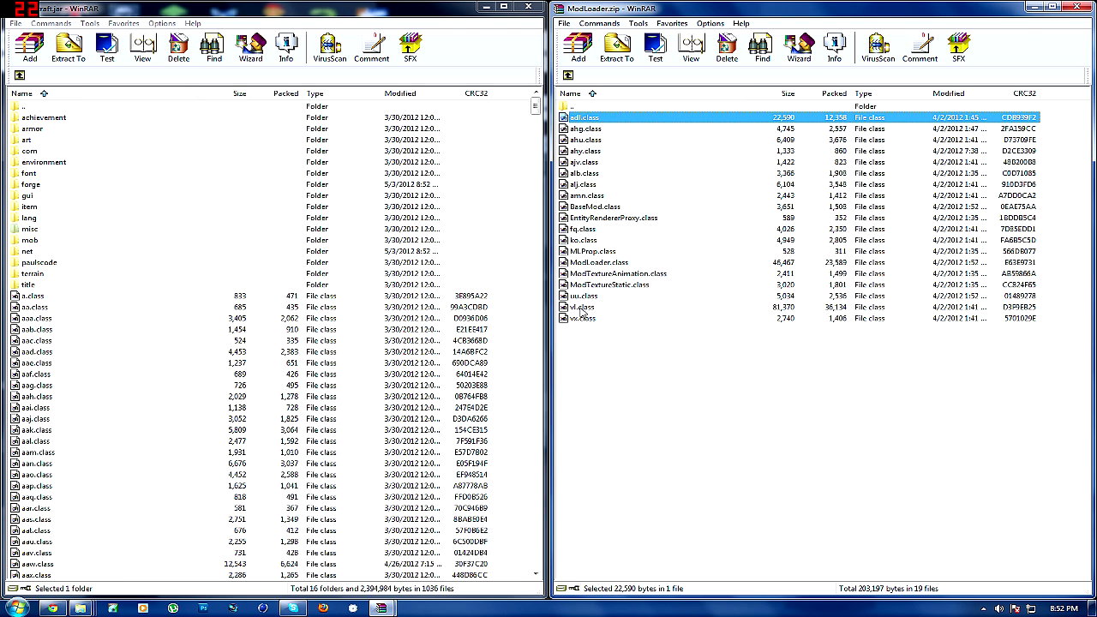
{"action": "left_click", "coordinate": [580, 319], "text": "shift"}
{"action": "left_click_drag", "start_coordinate": [92, 396], "coordinate": [93, 396]}
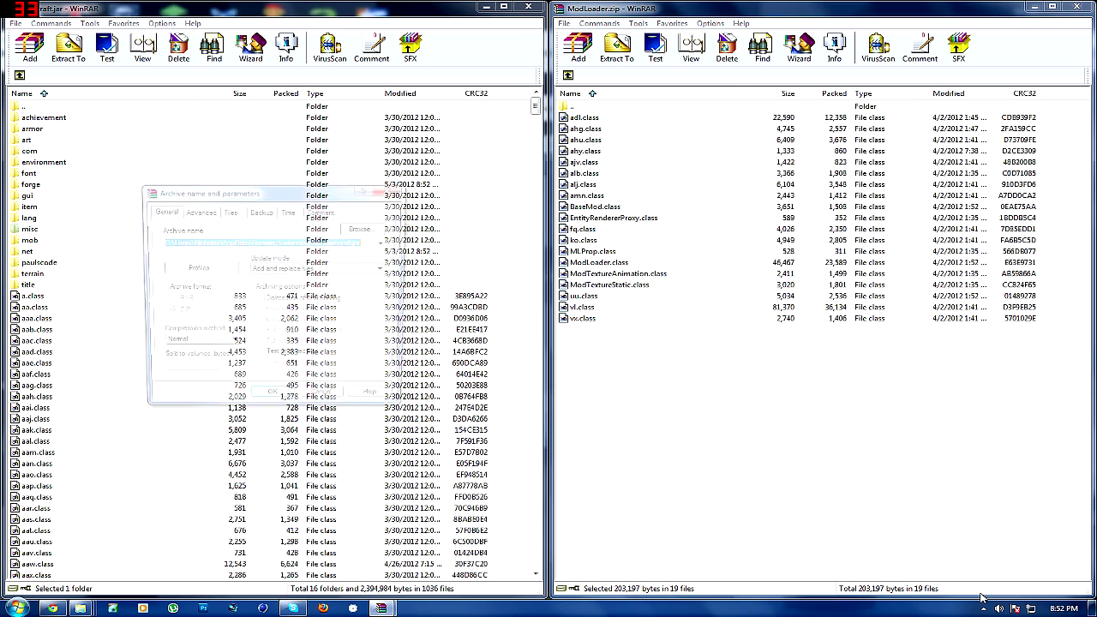
{"action": "left_click", "coordinate": [265, 403]}
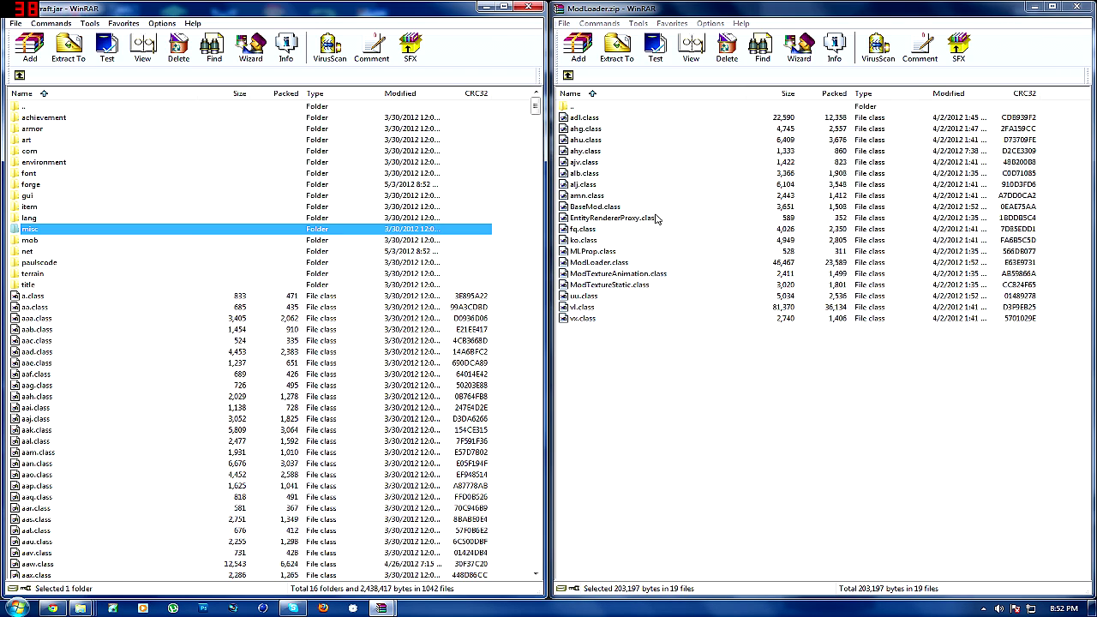
{"action": "left_click", "coordinate": [1077, 7]}
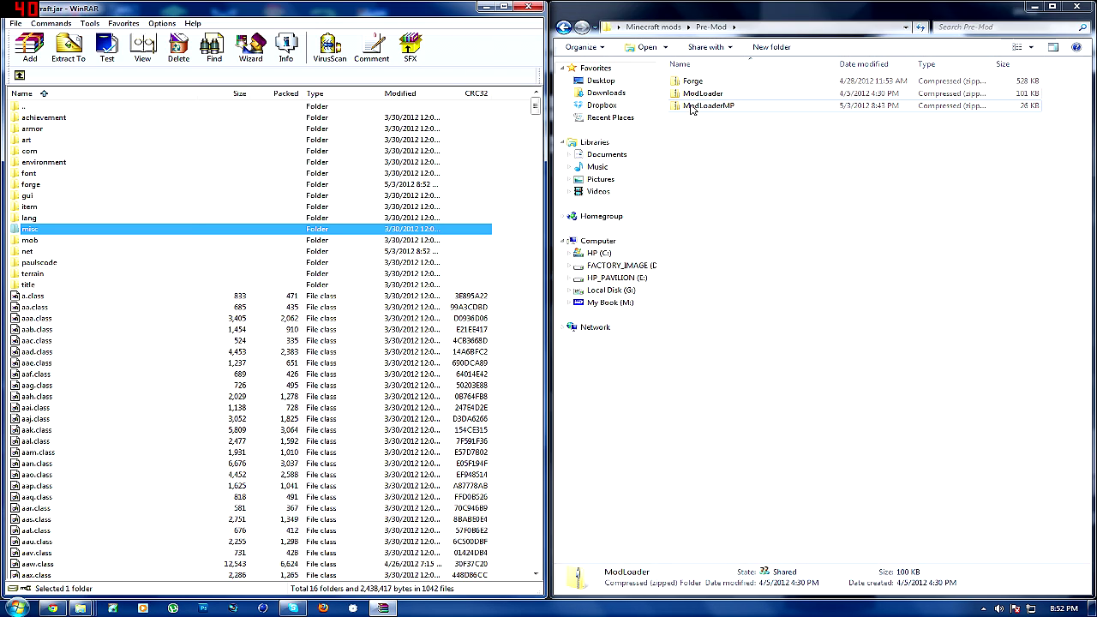
{"action": "double_click", "coordinate": [694, 112]}
{"action": "left_click", "coordinate": [700, 83]}
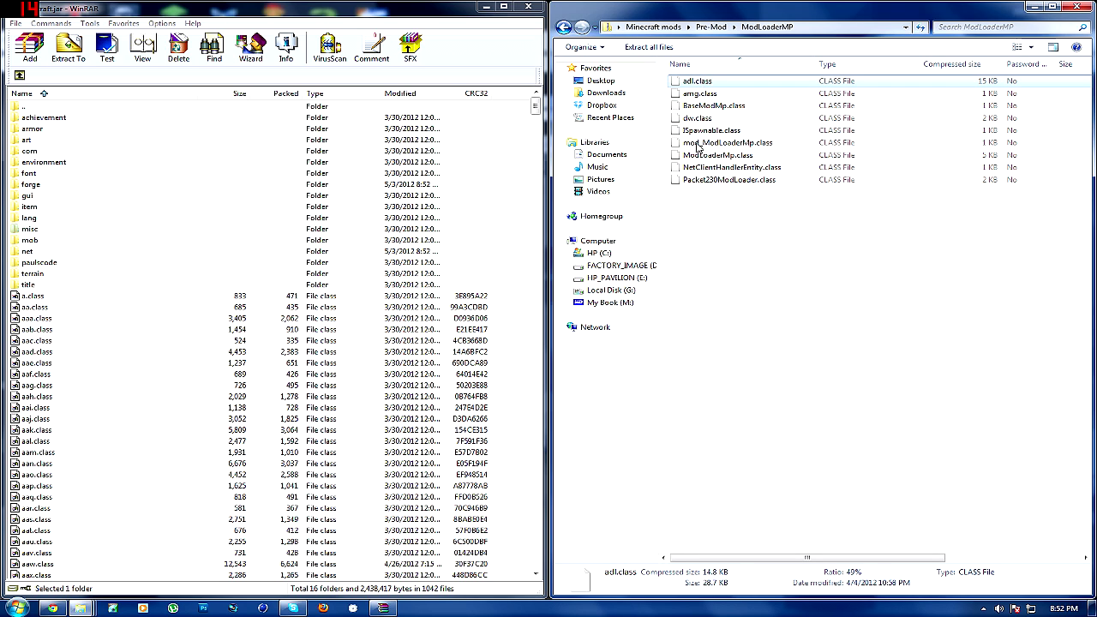
{"action": "left_click", "coordinate": [703, 182], "text": "shift"}
{"action": "left_click", "coordinate": [563, 26]}
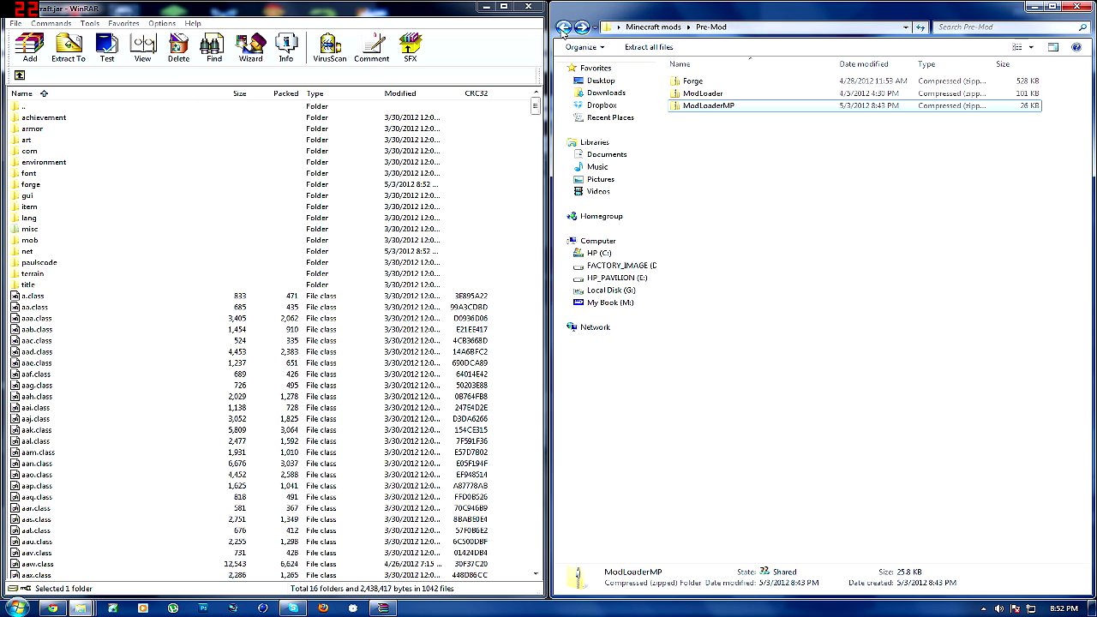
Open ModLoaderMP.zip from the Pre-Mod folder with the WinRAR archiver and snap its window beside the minecraft.jar archive.
{"action": "right_click", "coordinate": [697, 106]}
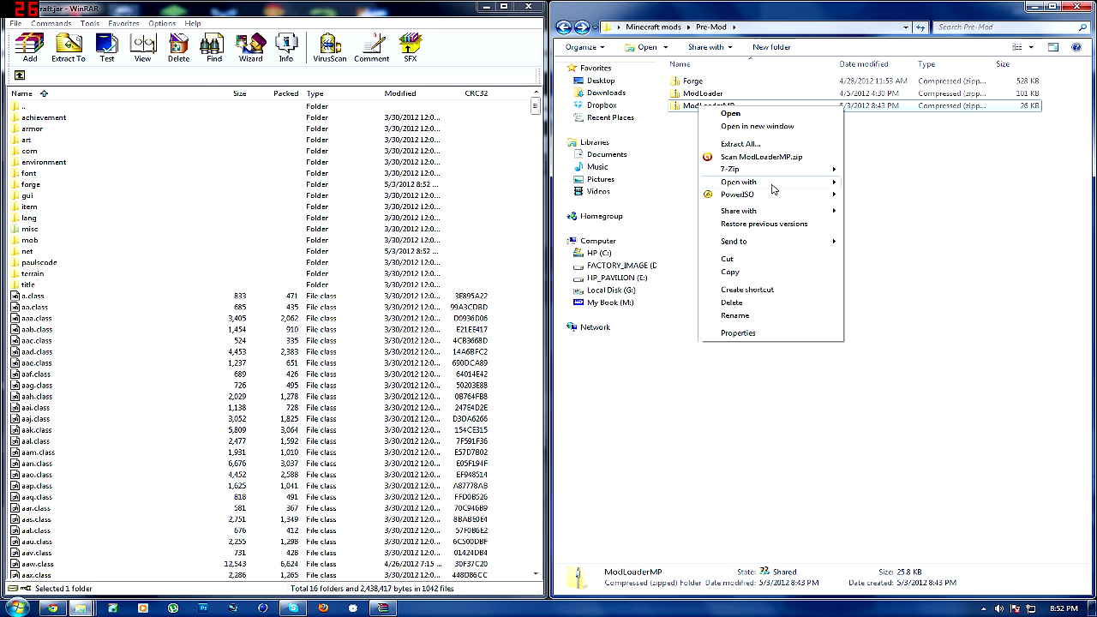
{"action": "mouse_move", "coordinate": [771, 183]}
{"action": "left_click", "coordinate": [892, 196]}
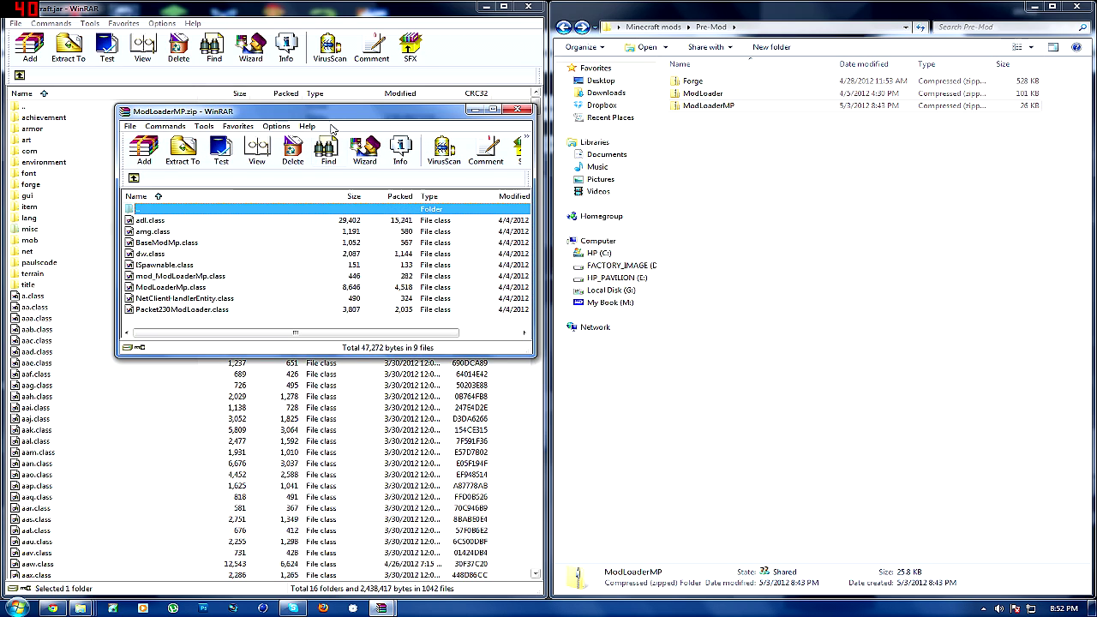
{"action": "key", "text": "super+Right"}
Add all class files from ModLoaderMP.zip to minecraft.jar, and close both the ModLoaderMP archive and the Pre-Mod folder.
{"action": "left_click", "coordinate": [581, 120]}
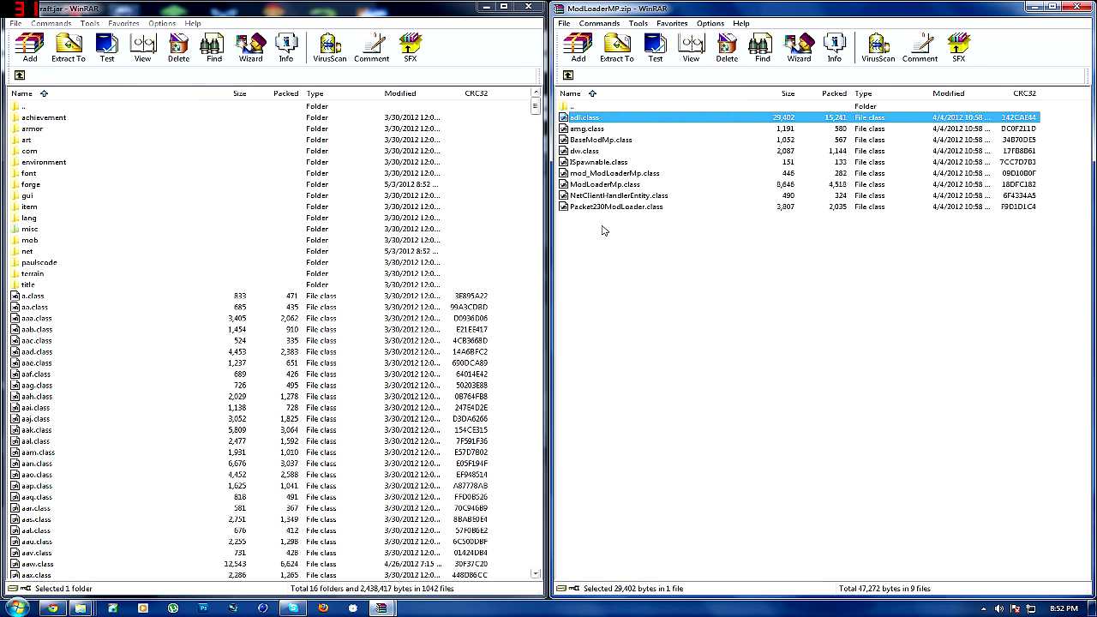
{"action": "key", "text": "ctrl+a"}
{"action": "left_click_drag", "start_coordinate": [292, 441], "coordinate": [250, 444]}
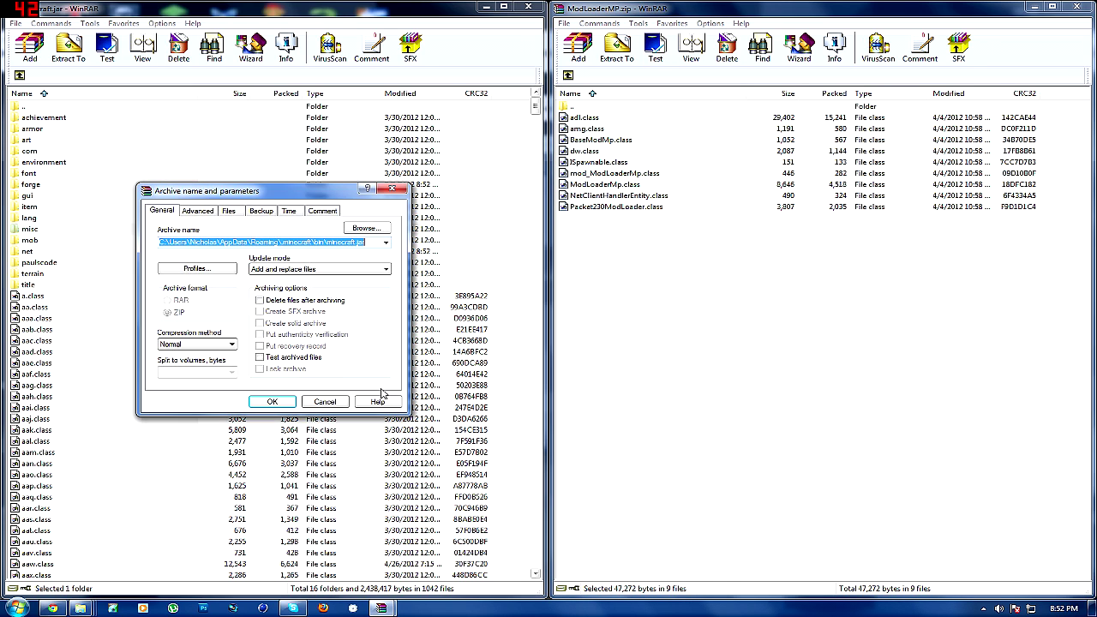
{"action": "left_click", "coordinate": [272, 403]}
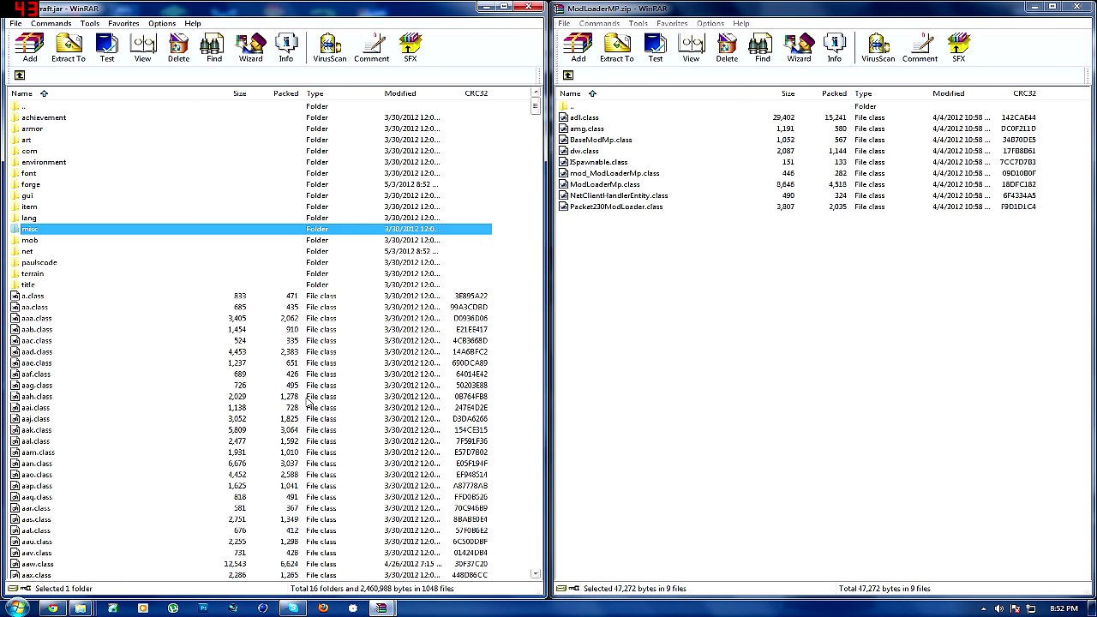
{"action": "left_click", "coordinate": [1076, 7]}
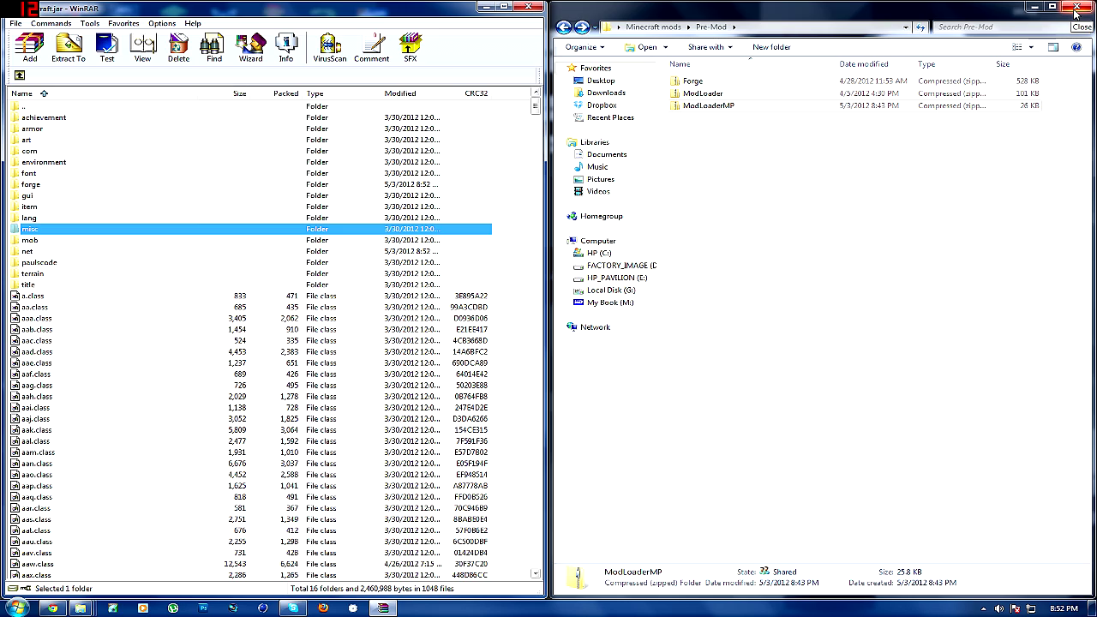
{"action": "left_click", "coordinate": [1076, 7]}
Look through the mod archives in the Mods folder of Minecraft mods and close the folder window.
{"action": "left_click", "coordinate": [1033, 577]}
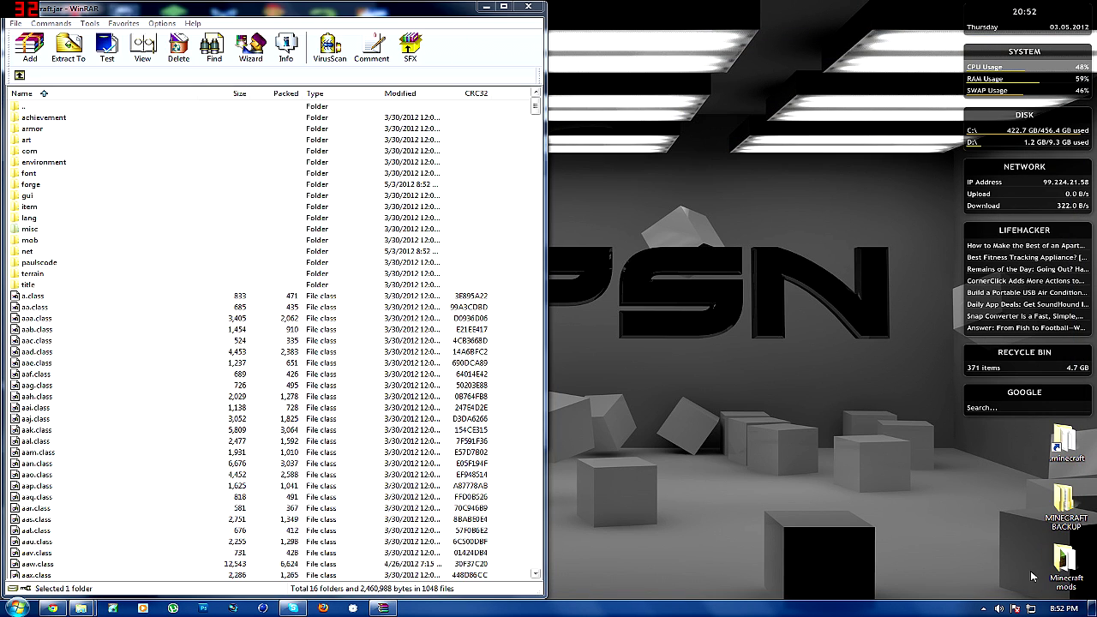
{"action": "double_click", "coordinate": [1032, 577]}
{"action": "left_click_drag", "start_coordinate": [564, 175], "coordinate": [717, 162]}
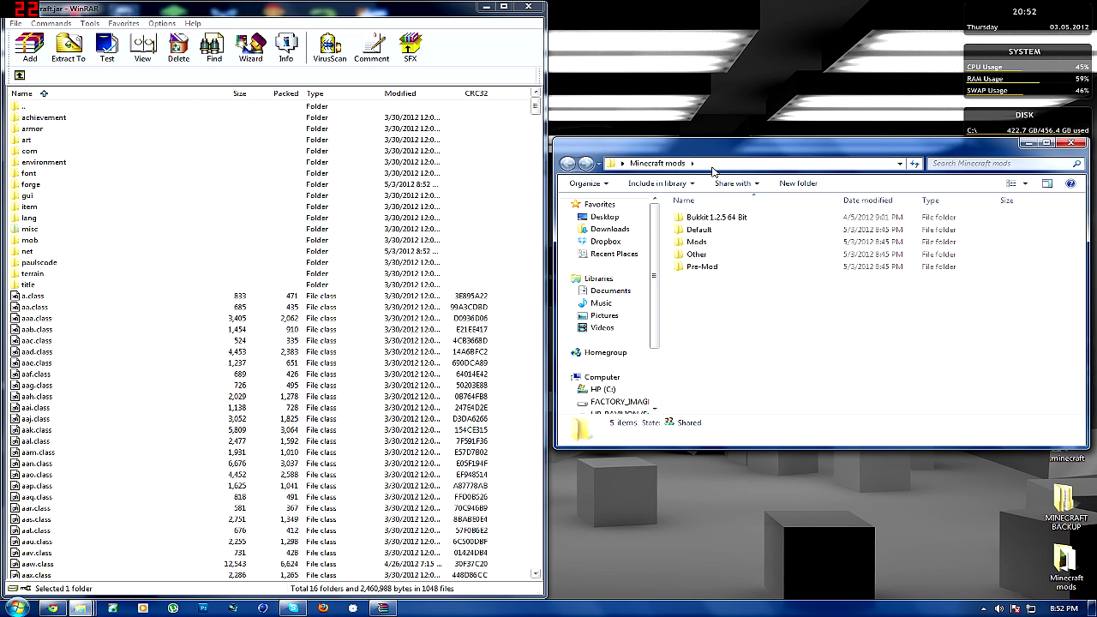
{"action": "double_click", "coordinate": [703, 243]}
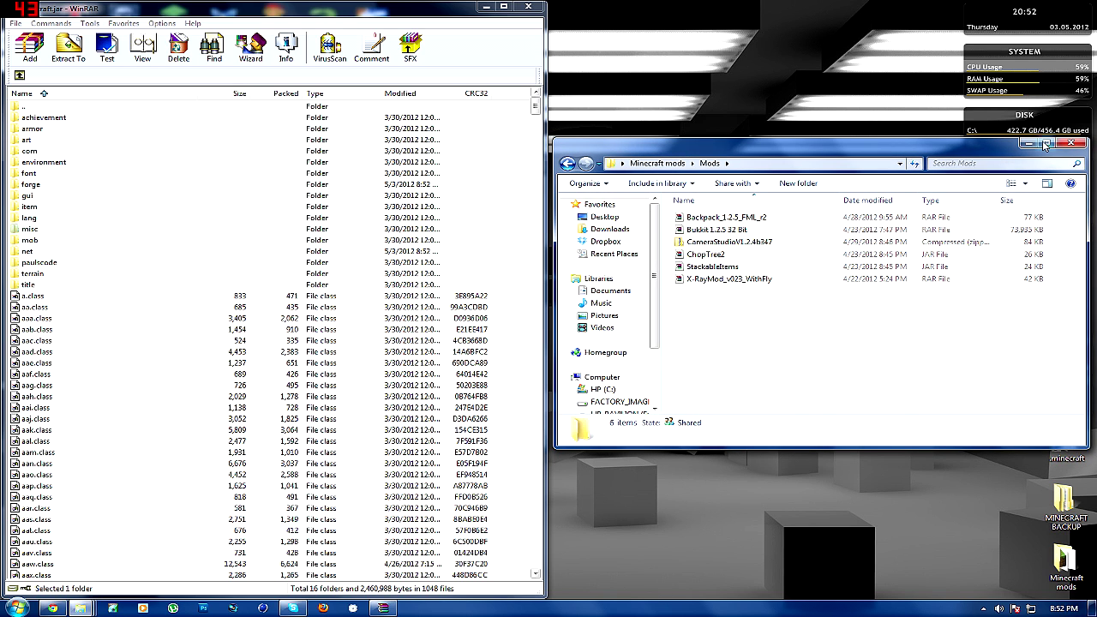
{"action": "left_click", "coordinate": [1074, 146]}
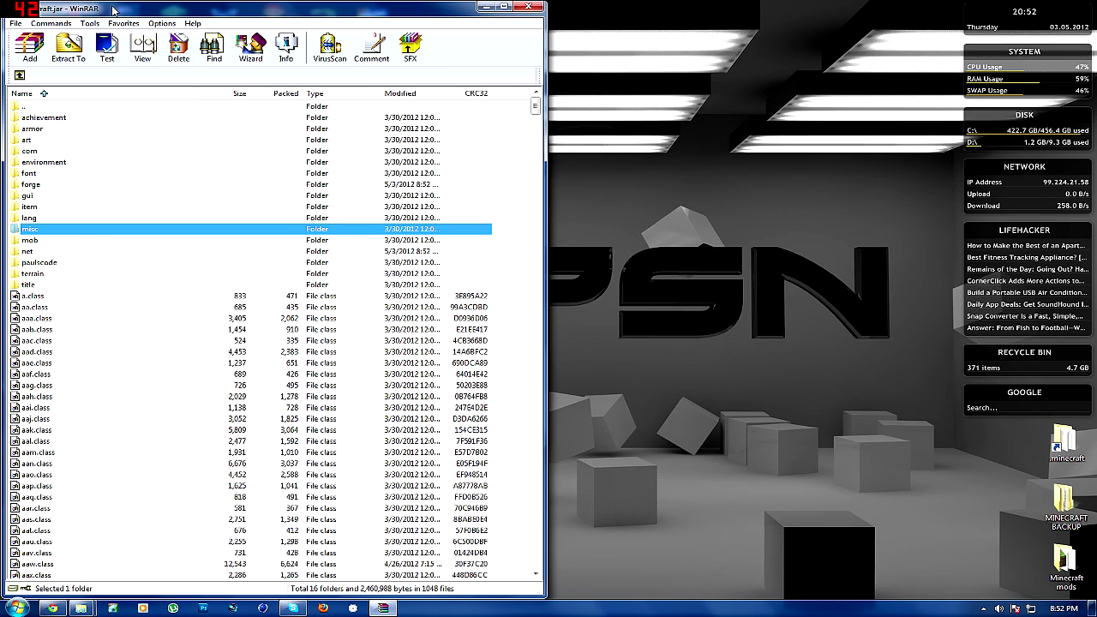
Close the minecraft.jar archive and start Minecraft in offline mode from the Minecraft Launcher.
{"action": "left_click_drag", "start_coordinate": [113, 9], "coordinate": [319, 9]}
{"action": "left_click", "coordinate": [746, 8]}
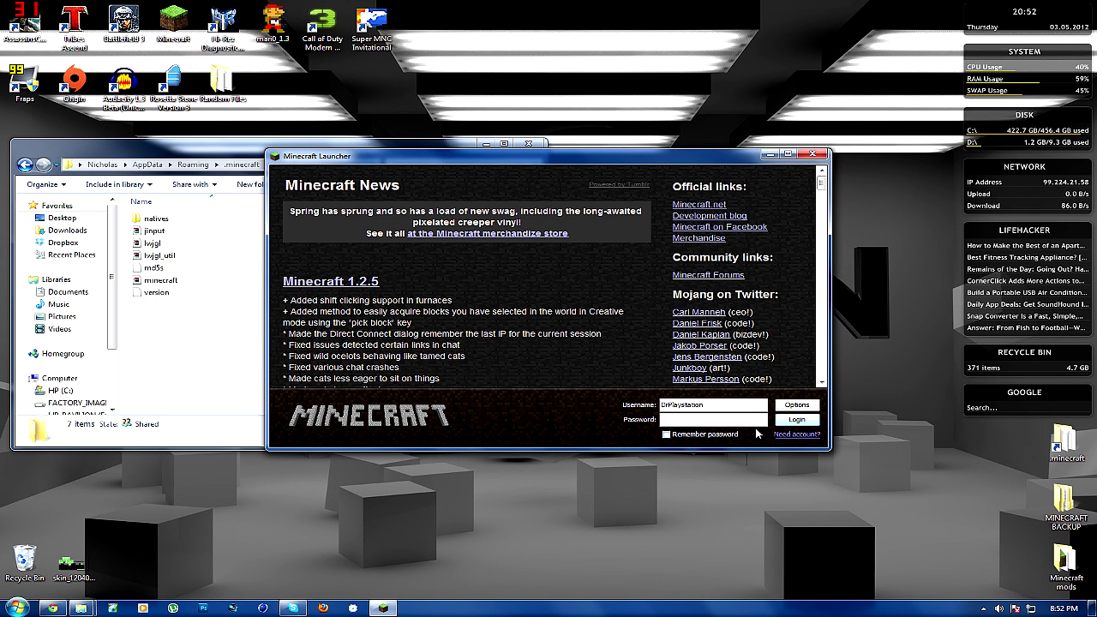
{"action": "left_click", "coordinate": [796, 420]}
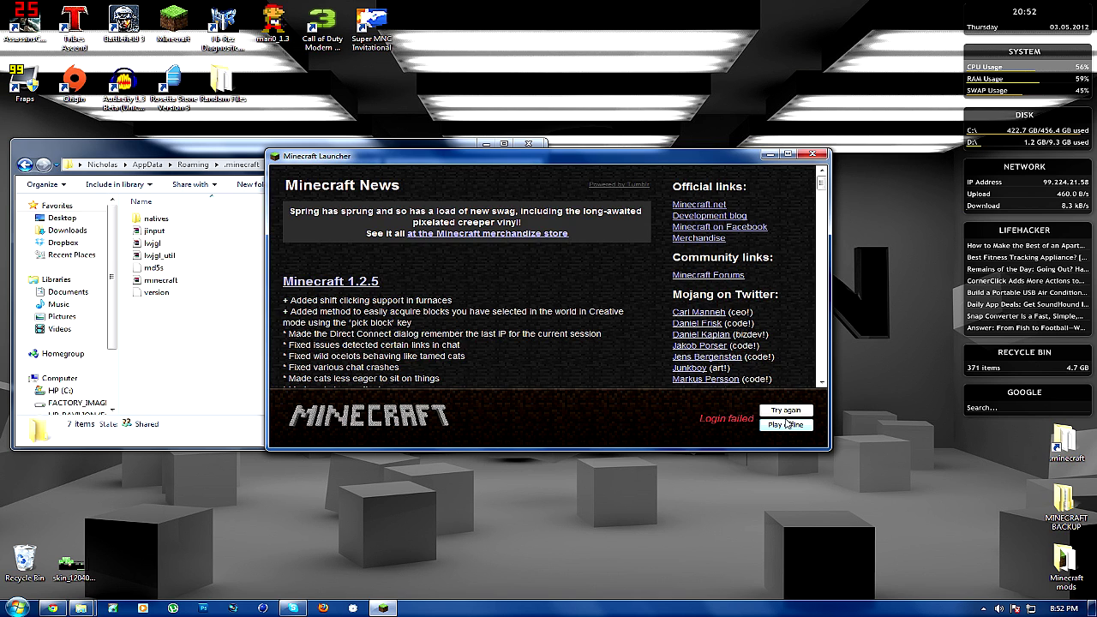
{"action": "left_click", "coordinate": [785, 425]}
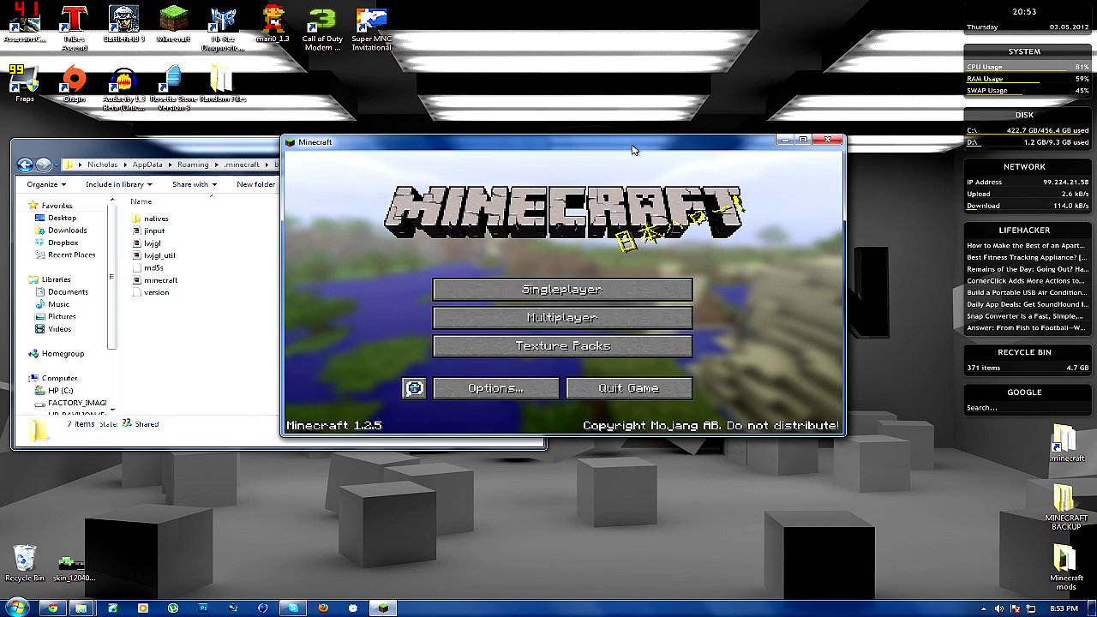
Check that the game's Multiplayer and Singleplayer screens open, and close Minecraft.
{"action": "left_click", "coordinate": [600, 318]}
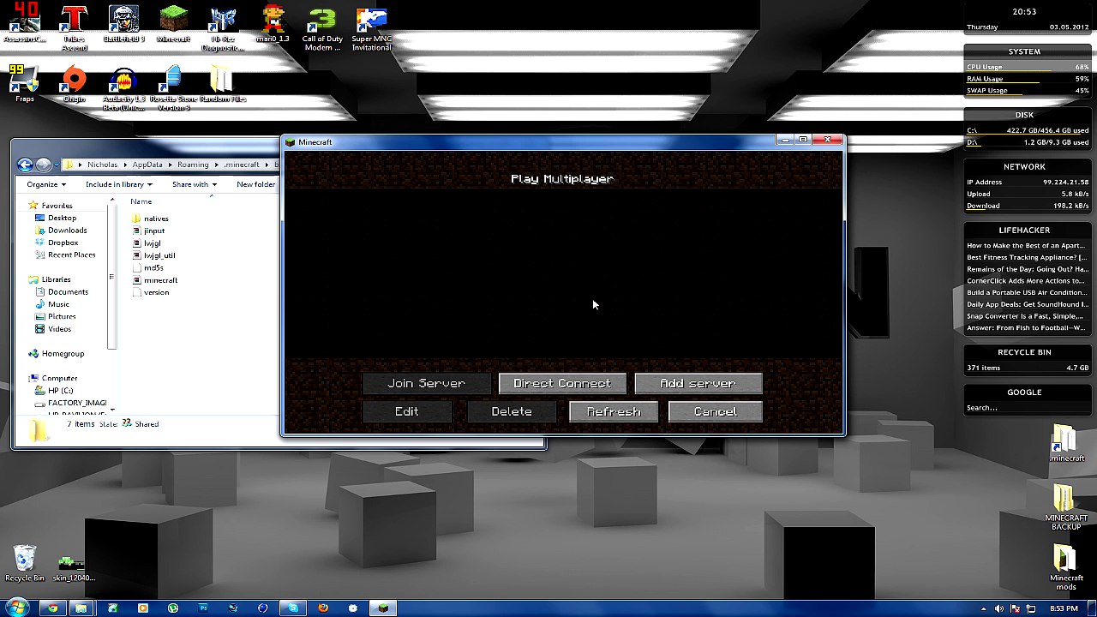
{"action": "left_click", "coordinate": [716, 414]}
{"action": "left_click", "coordinate": [591, 318]}
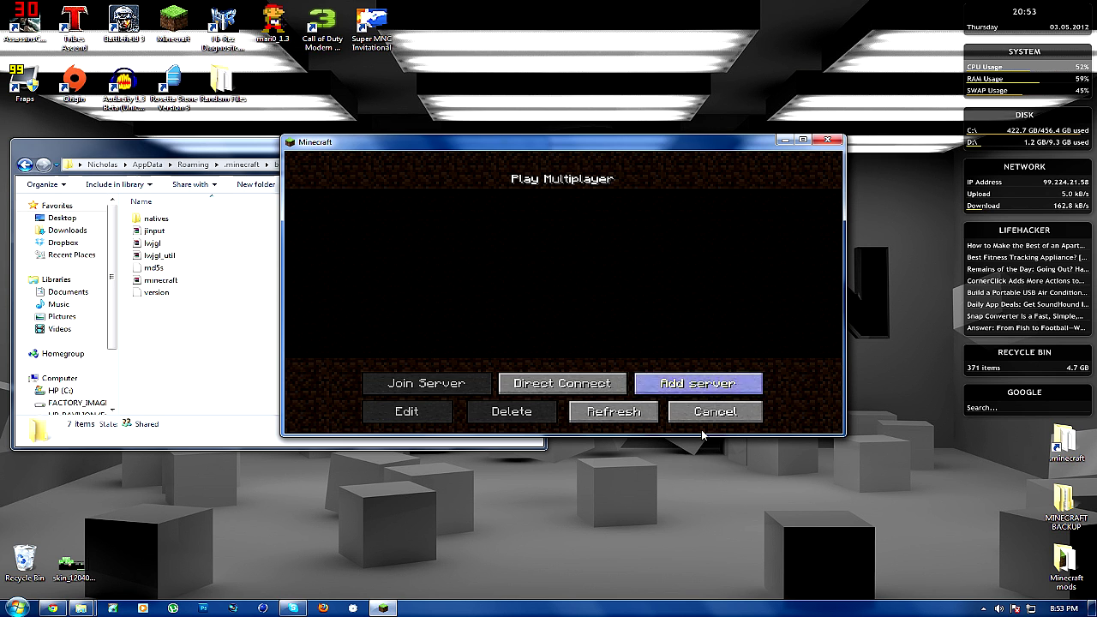
{"action": "left_click", "coordinate": [710, 412]}
{"action": "left_click", "coordinate": [618, 292]}
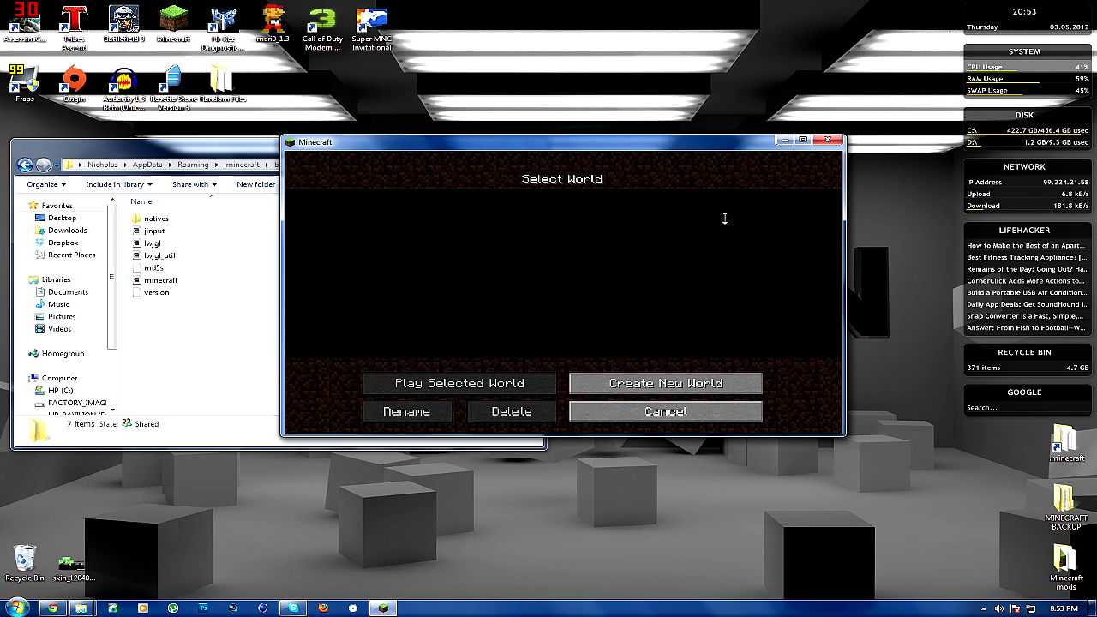
{"action": "left_click", "coordinate": [838, 140]}
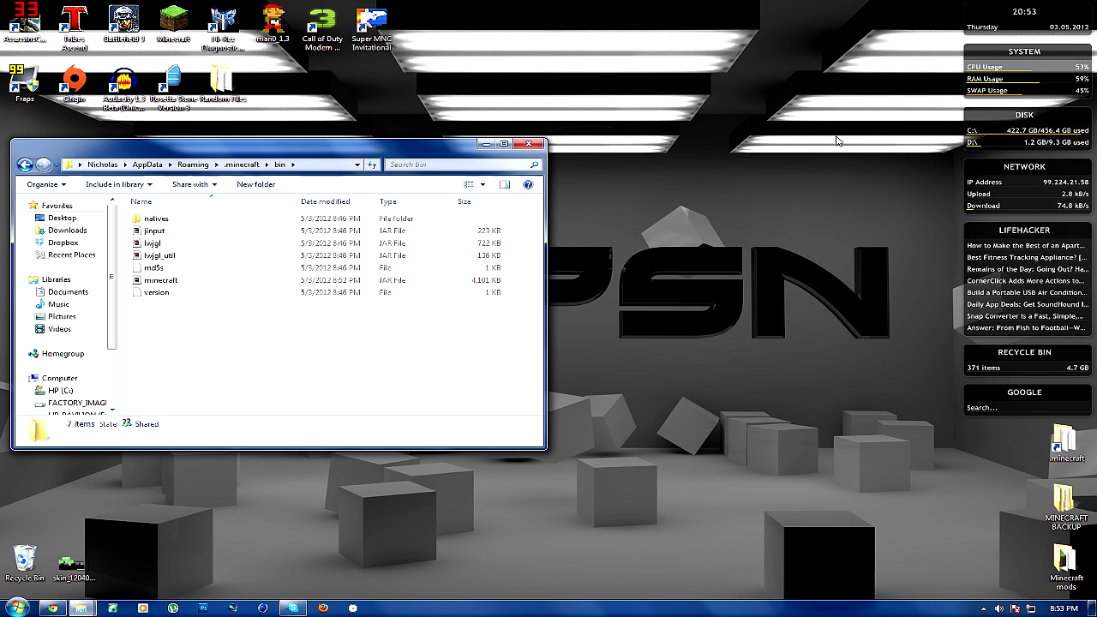